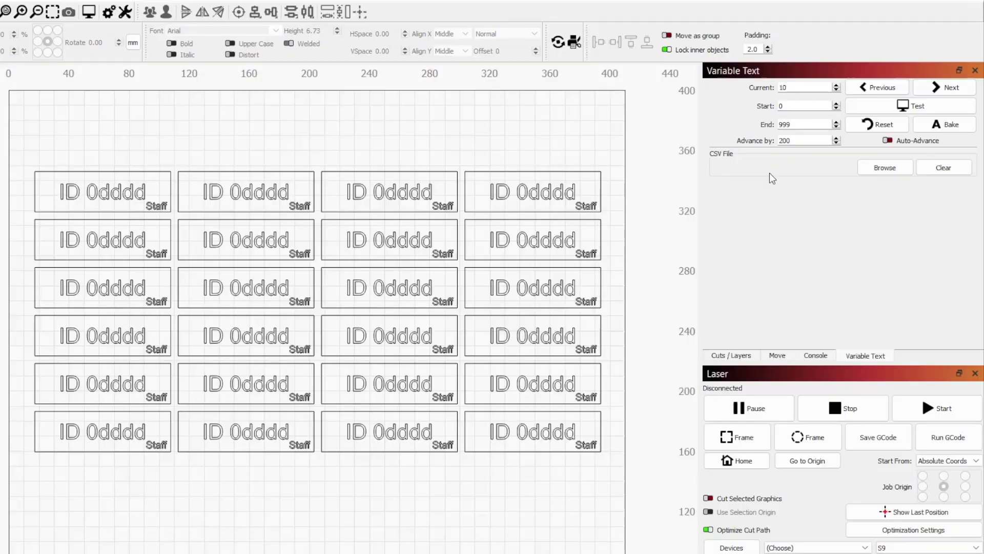
Step: Preview the sample card IDs and cut-setting variable text with their test values
left_click(890, 107)
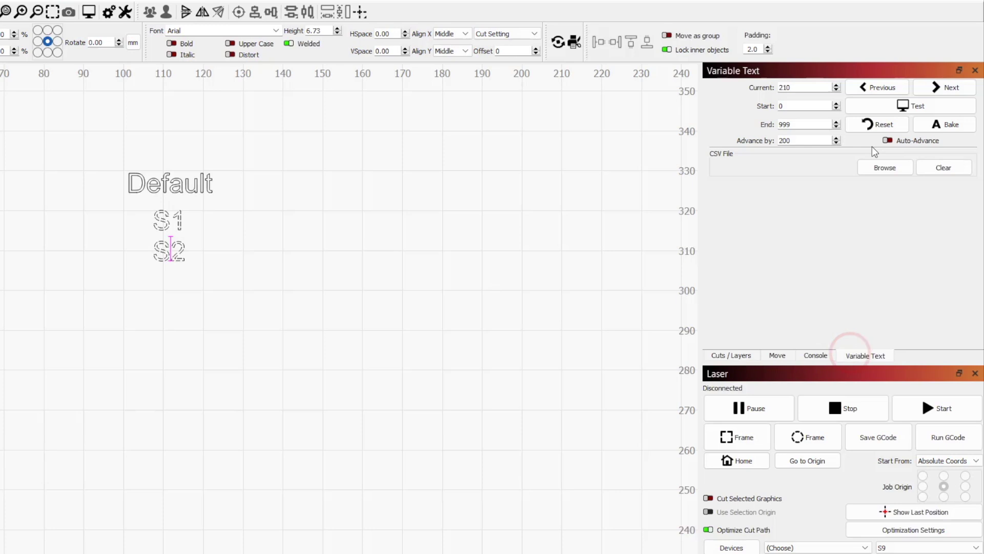
left_click(898, 107)
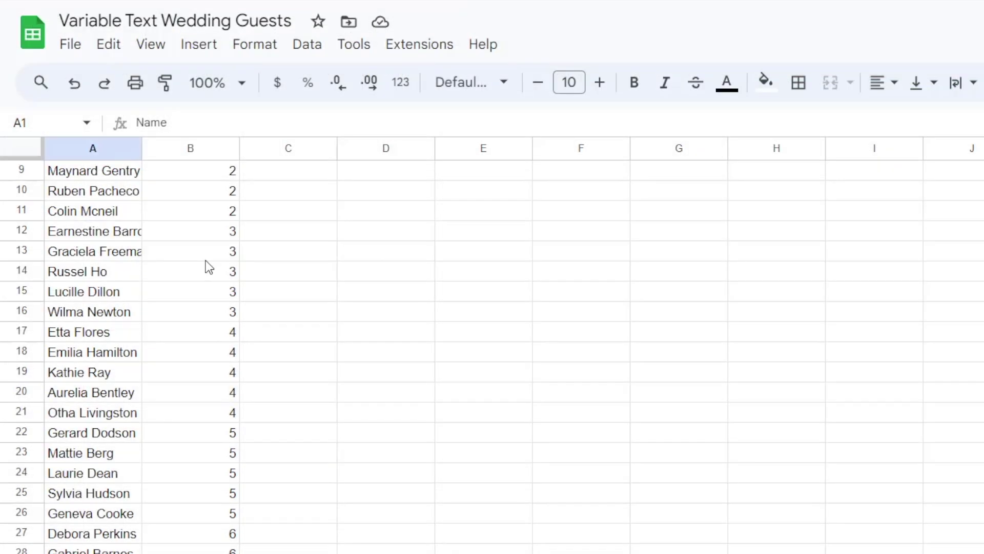
scroll(208, 267, "up", 3)
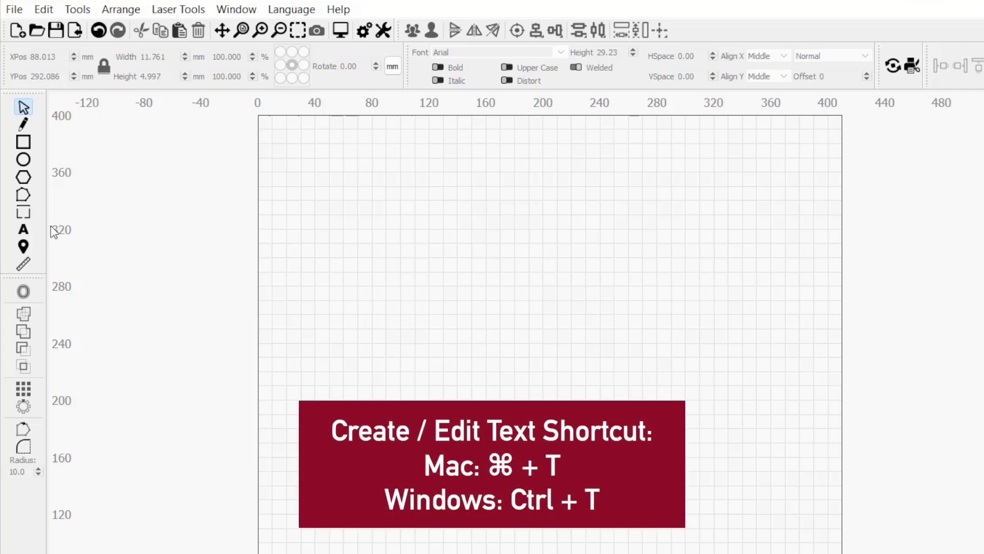
Step: Add the text 'Example' at height 26.73 and set its text mode to Date/Time
left_click(23, 234)
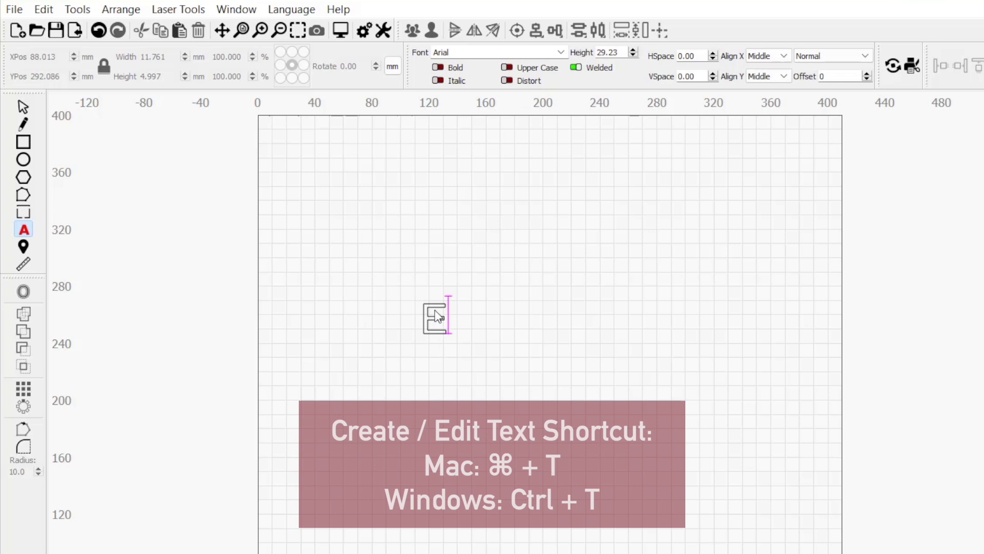
type("Example")
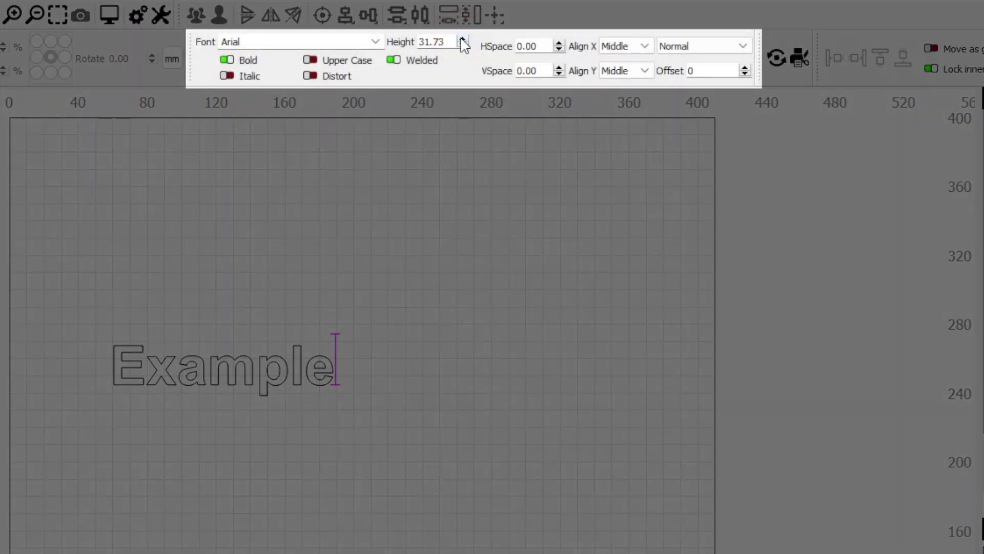
left_click(463, 45)
scroll(190, 346, "up", 3)
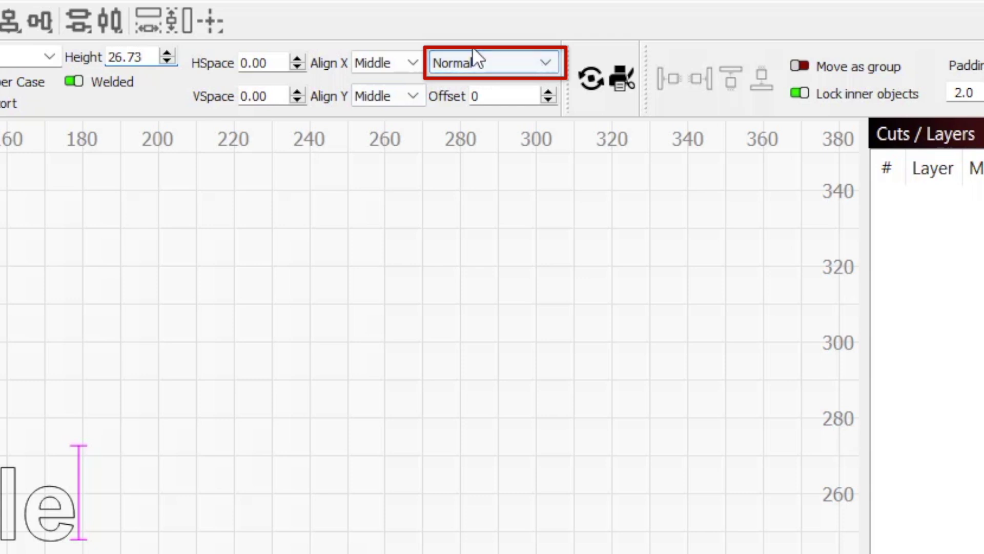
left_click(527, 64)
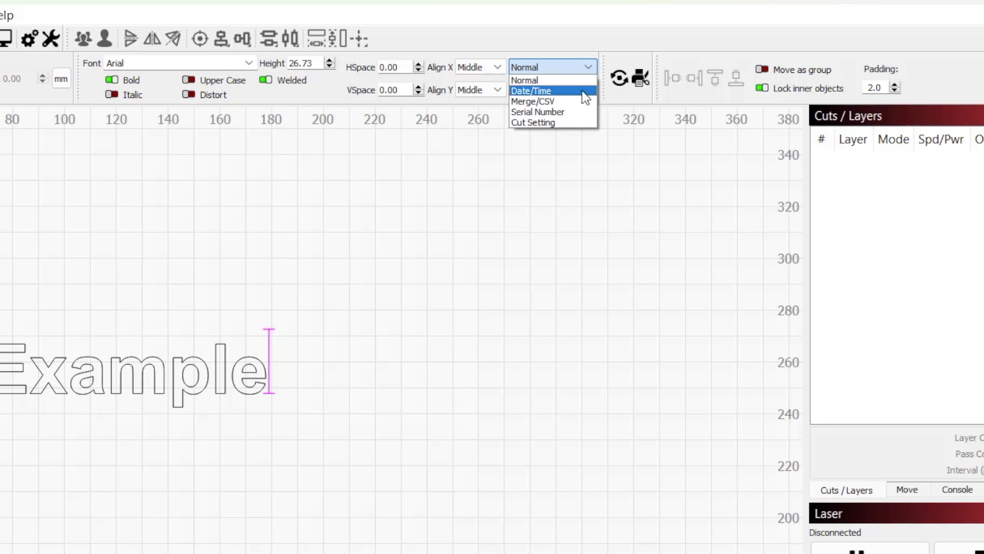
left_click(584, 91)
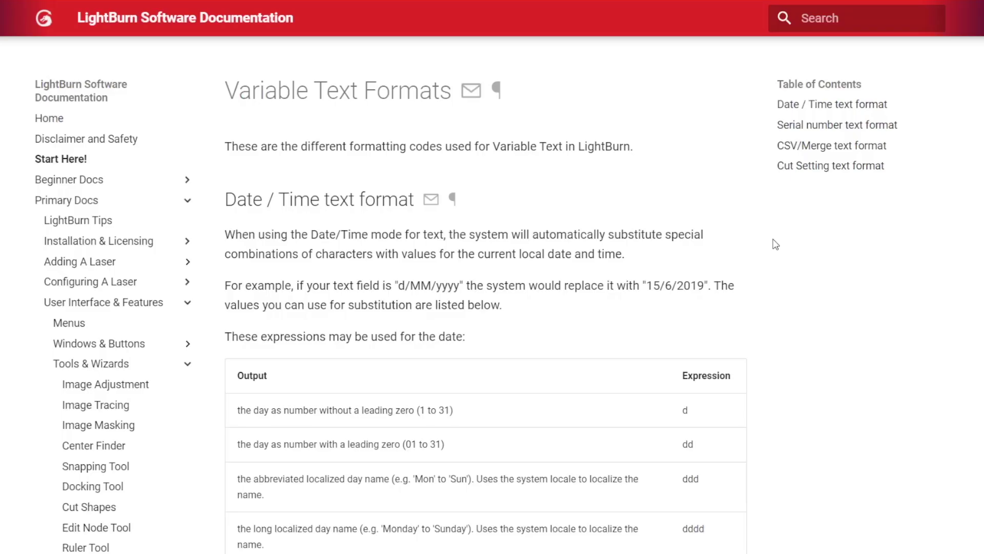
scroll(776, 244, "down", 2)
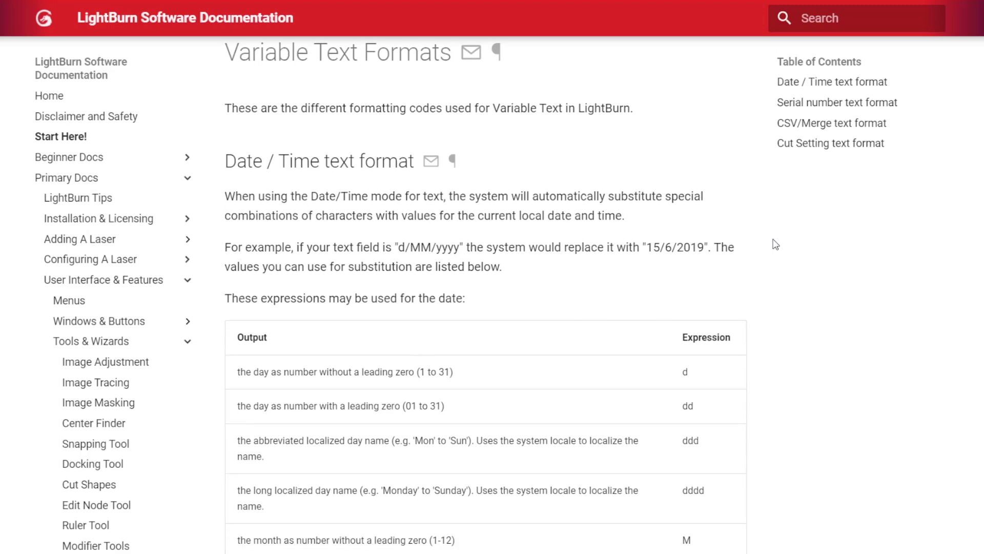
scroll(775, 245, "down", 2)
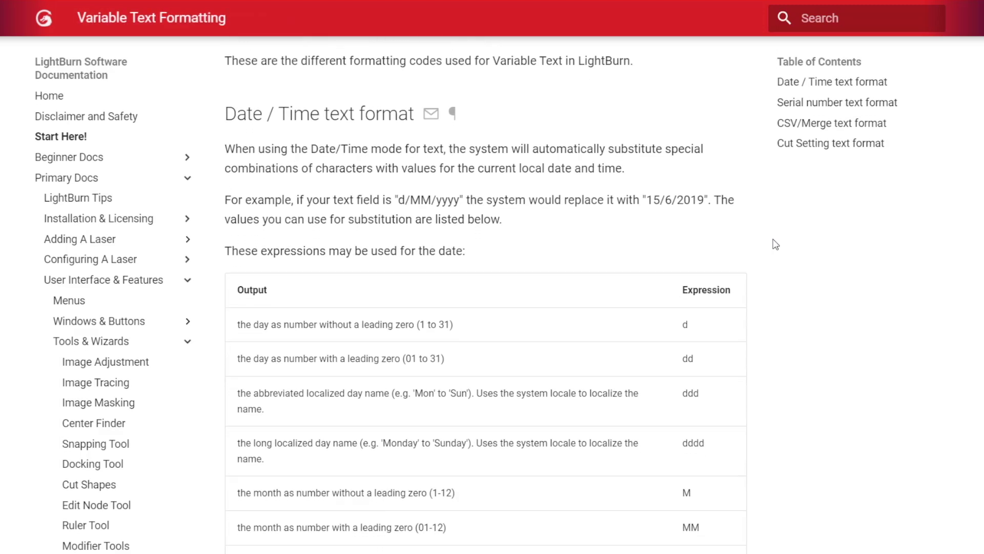
scroll(775, 245, "down", 2)
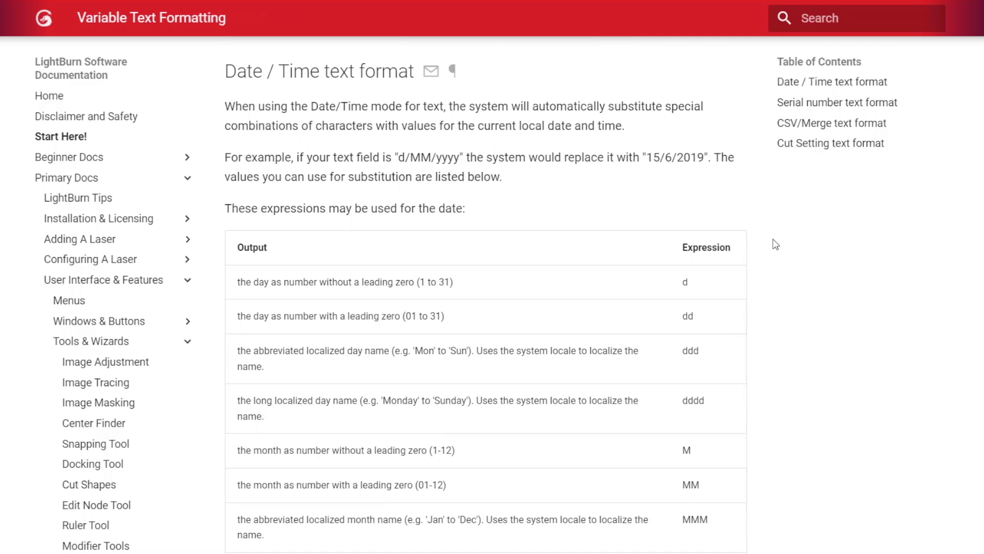
scroll(776, 245, "down", 1)
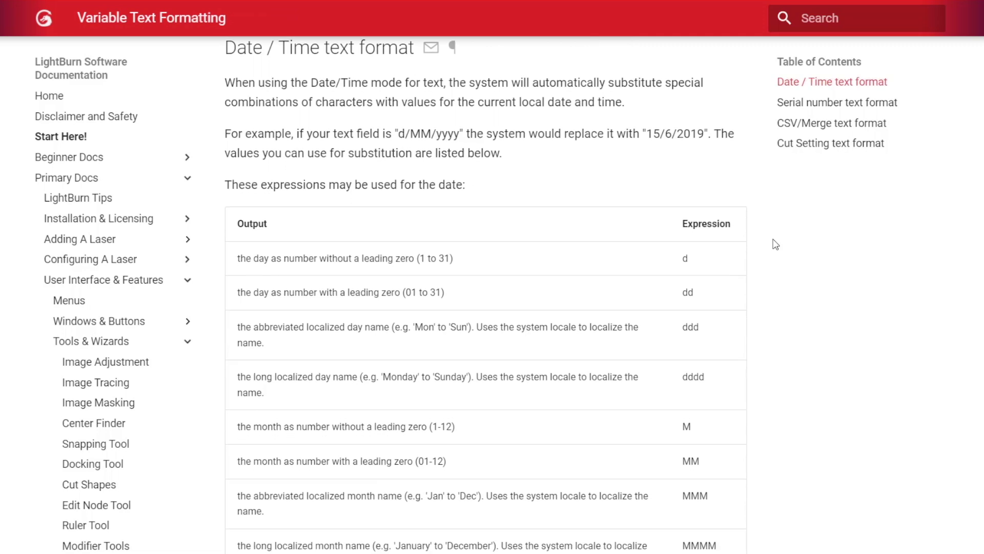
scroll(775, 245, "down", 3)
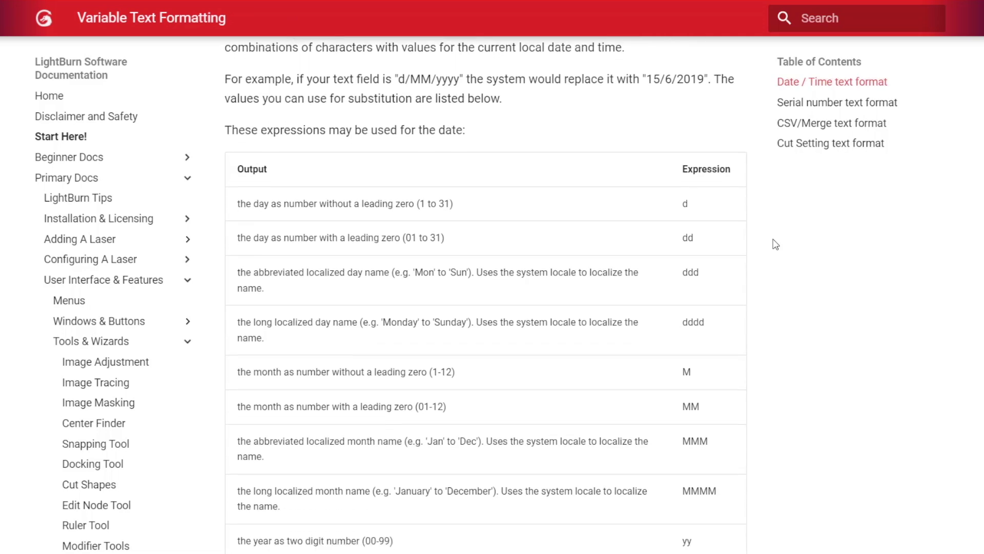
scroll(736, 402, "down", 15)
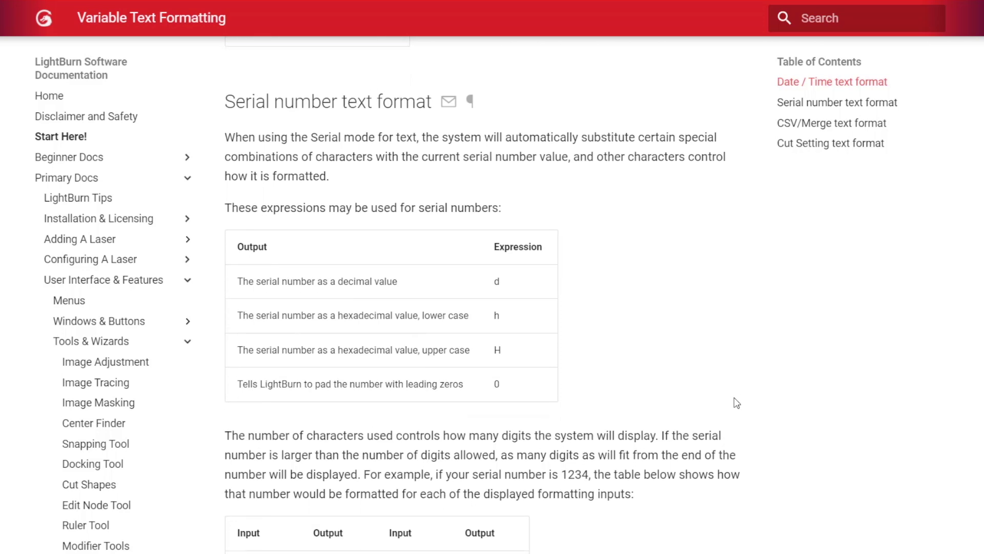
scroll(736, 402, "down", 2)
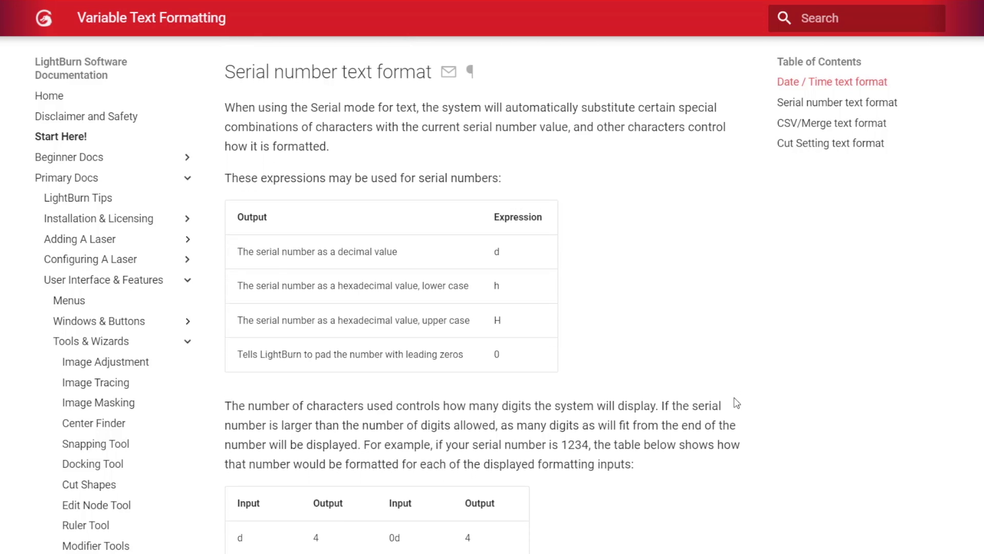
scroll(736, 402, "down", 7)
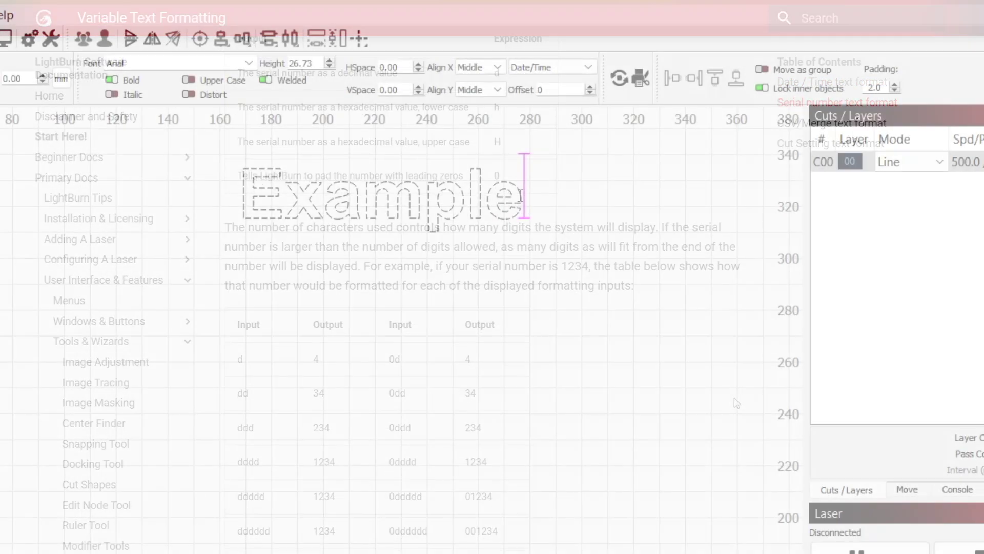
Step: Replace the text with the date code d/MM/yyyy and preview it as 16/10/2023, including on the sale sign
key("BackSpace")
key("BackSpace")
key("BackSpace")
key("BackSpace")
key("BackSpace")
key("BackSpace")
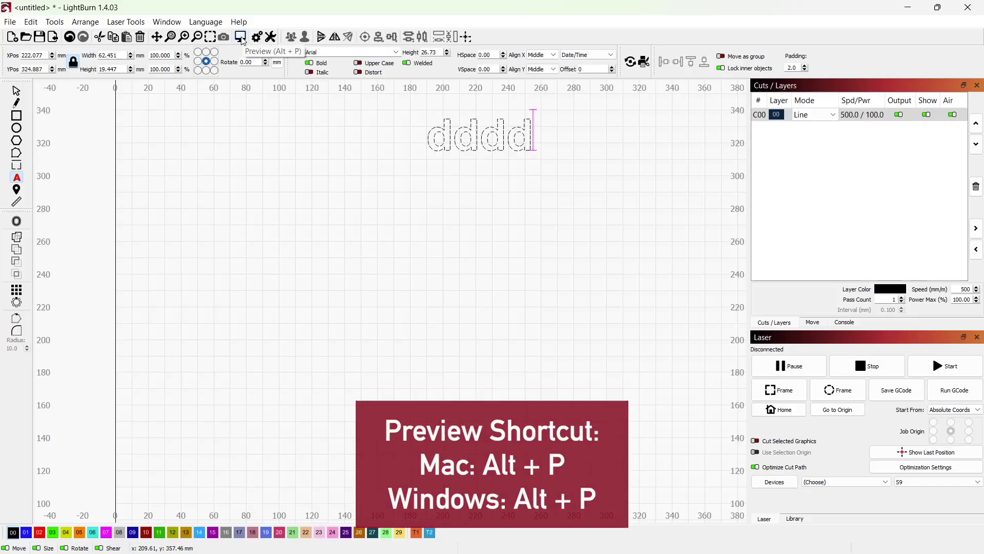
left_click(241, 37)
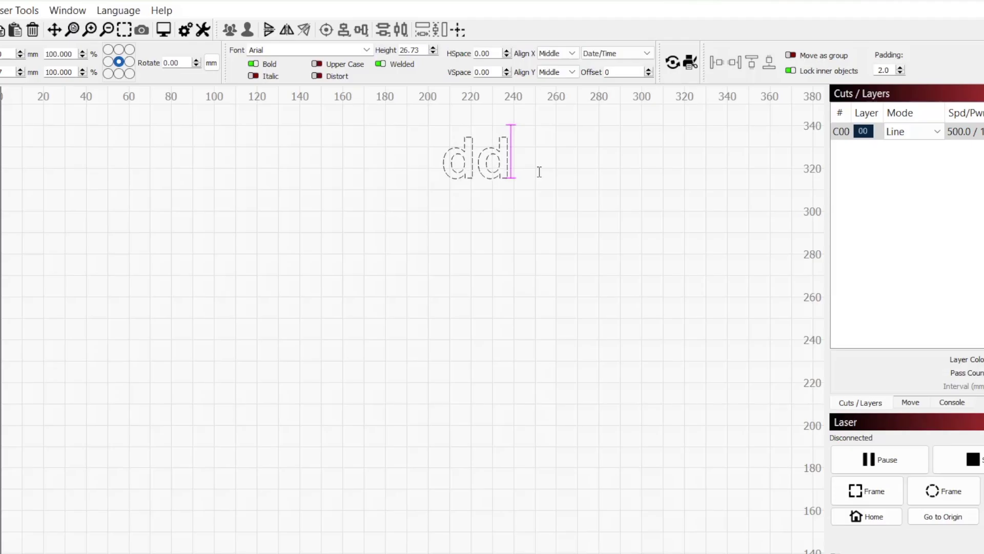
key("BackSpace")
type("/")
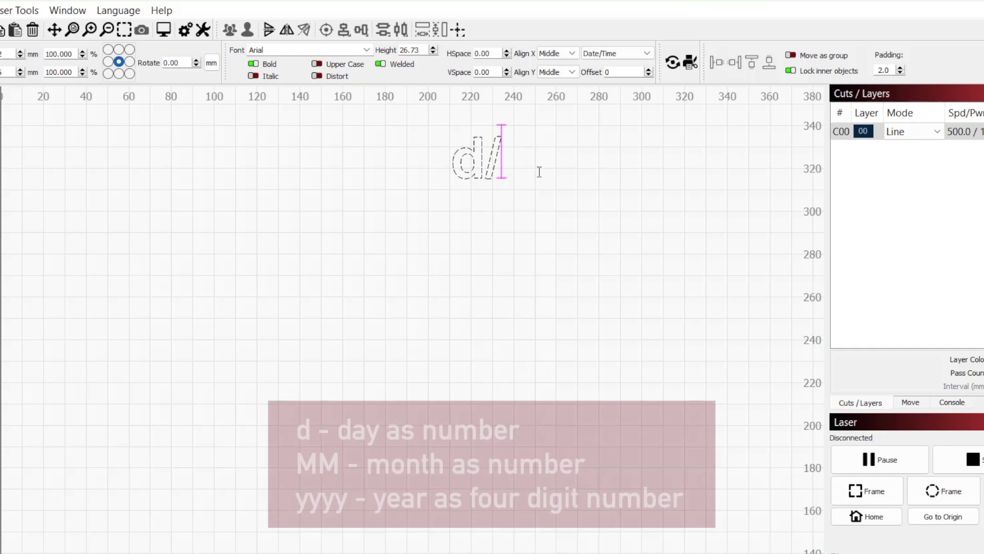
type("MM/yyyy")
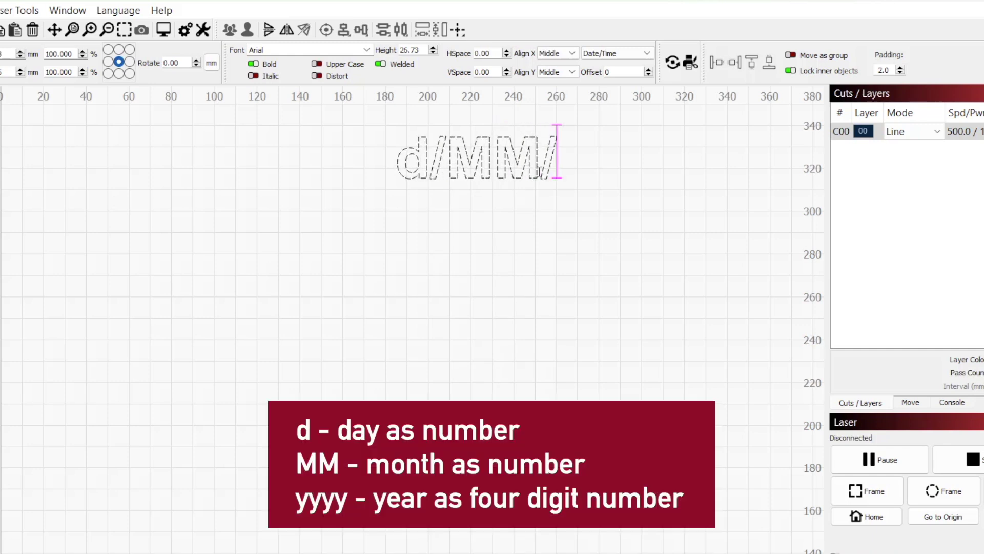
type("y")
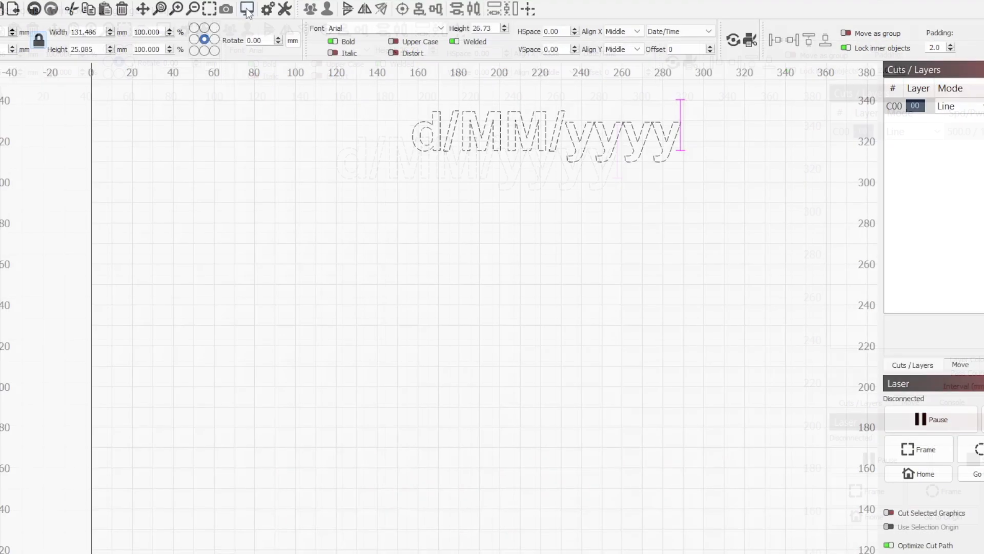
left_click(246, 9)
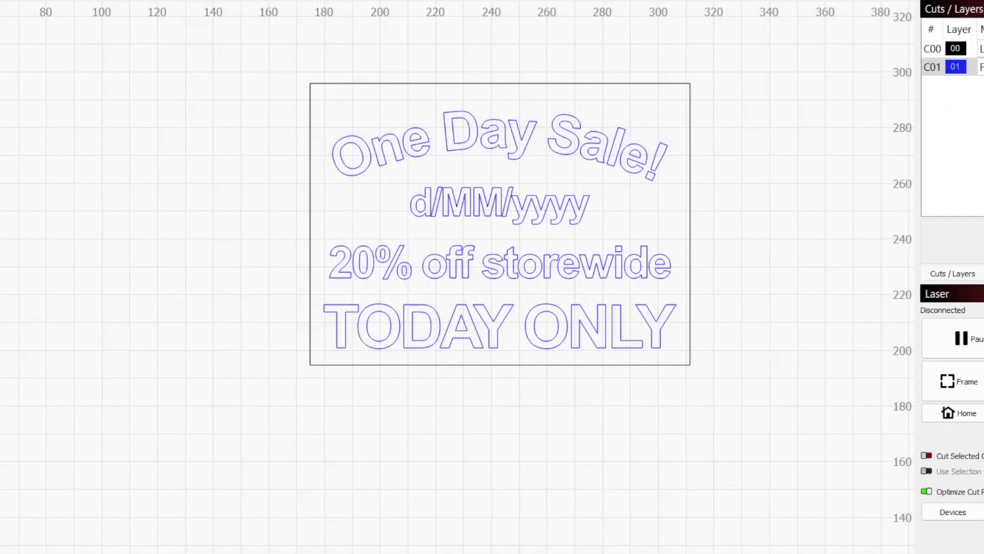
key("alt+p")
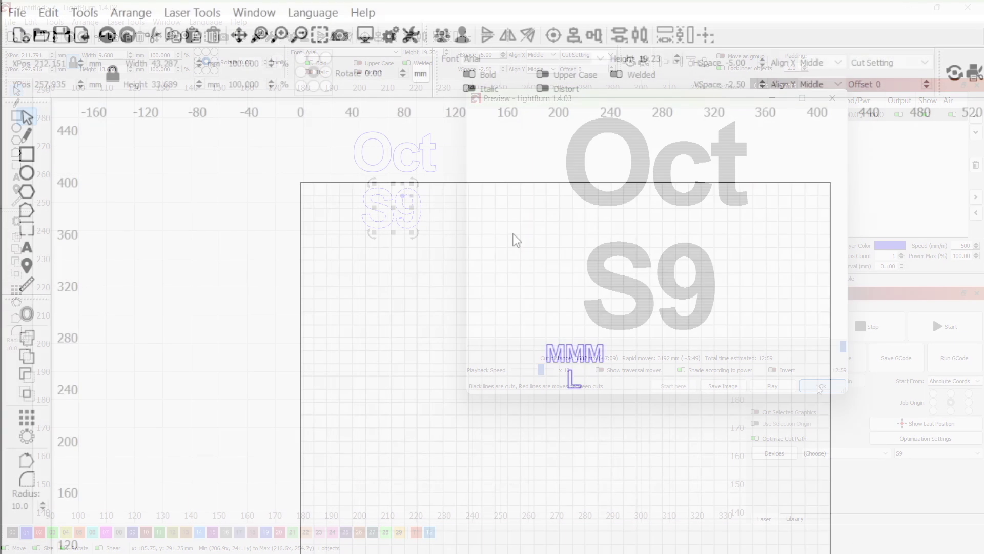
Step: Show the Variable Text panel and toggle the test preview between raw codes and real values
left_click(272, 19)
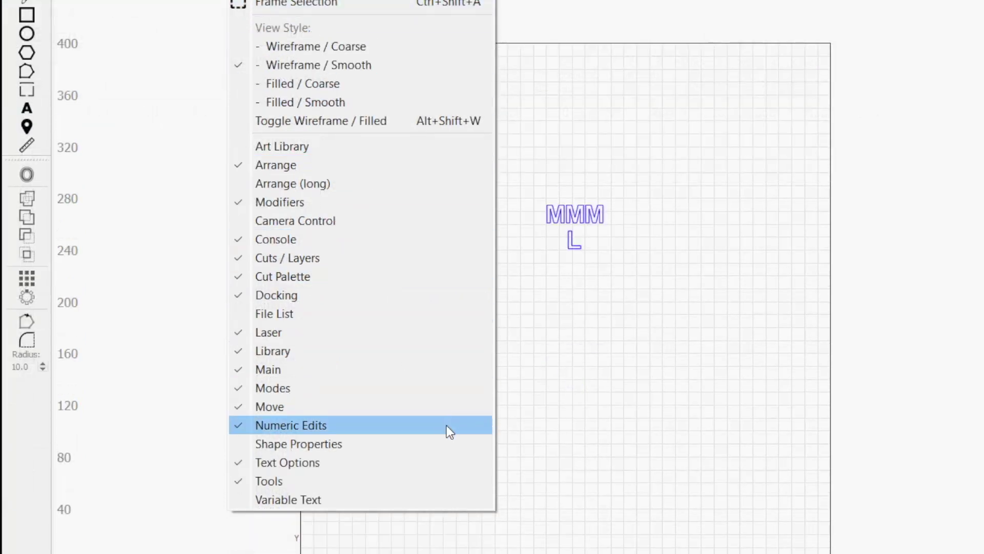
left_click(475, 498)
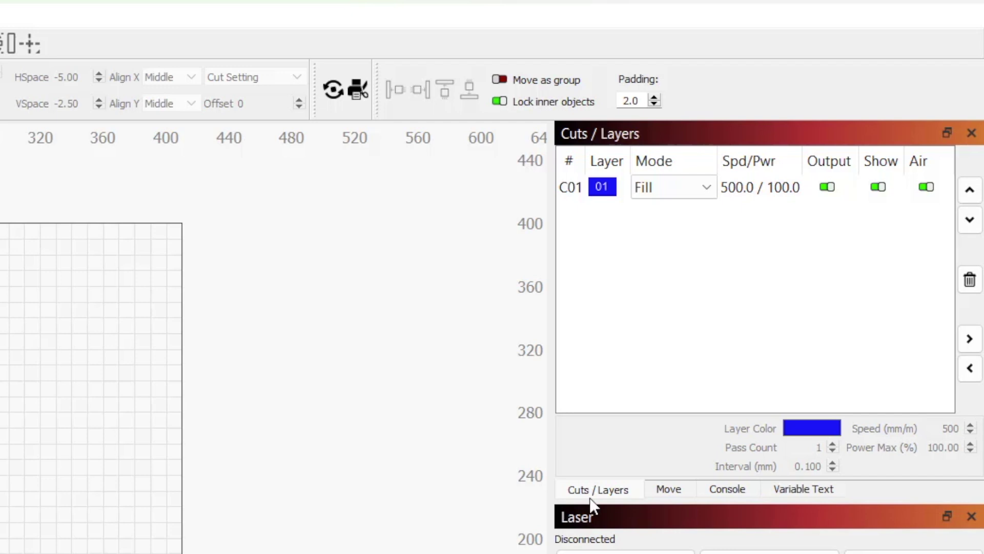
left_click(831, 492)
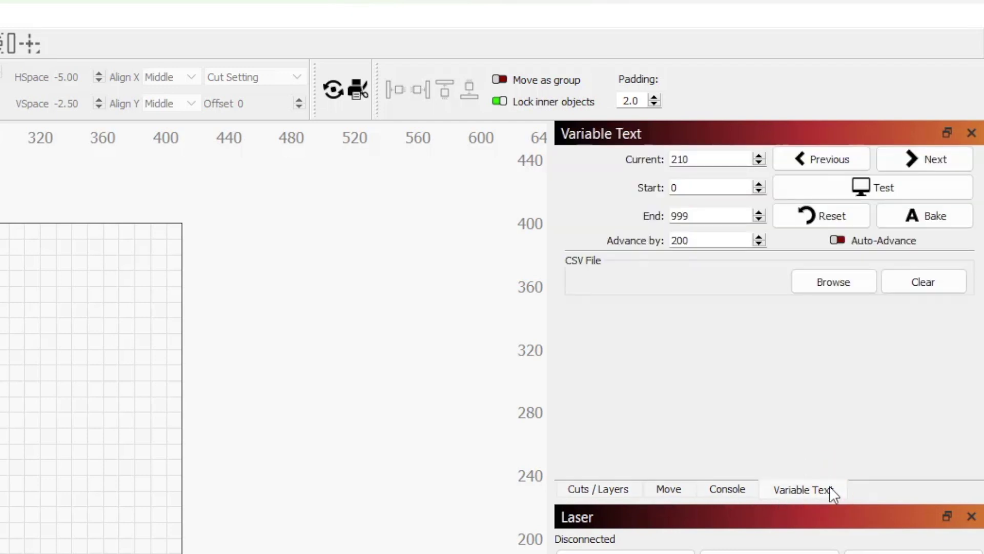
left_click(910, 187)
left_click(910, 185)
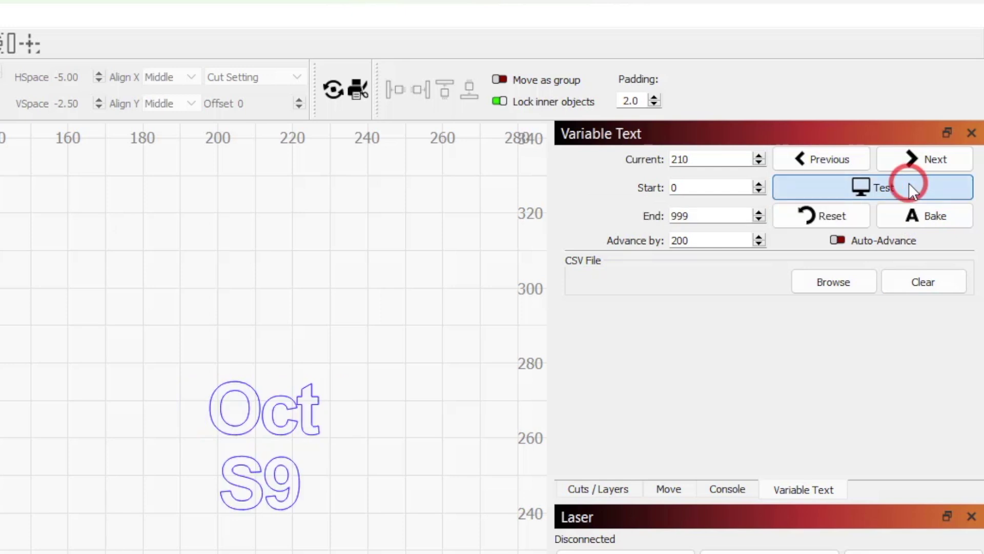
left_click(909, 183)
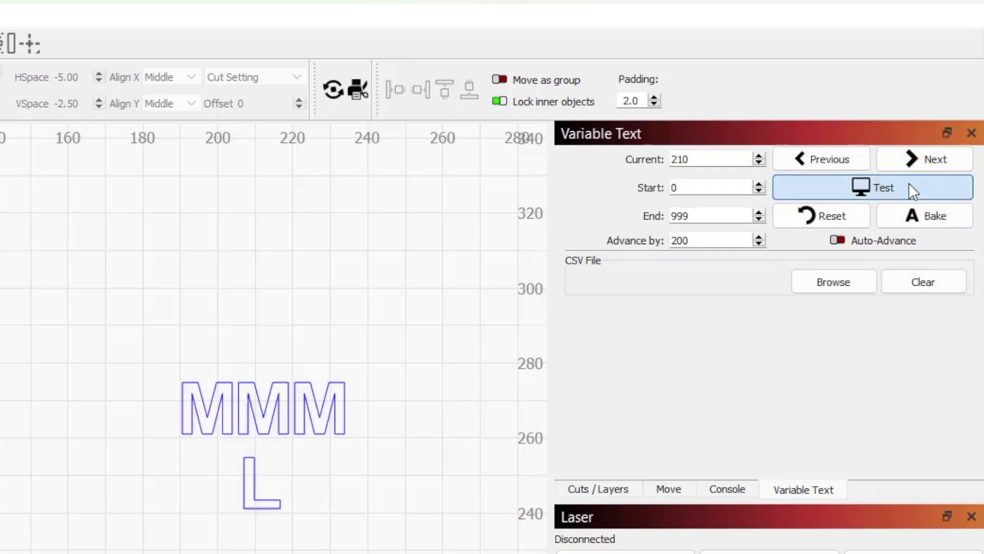
left_click(909, 184)
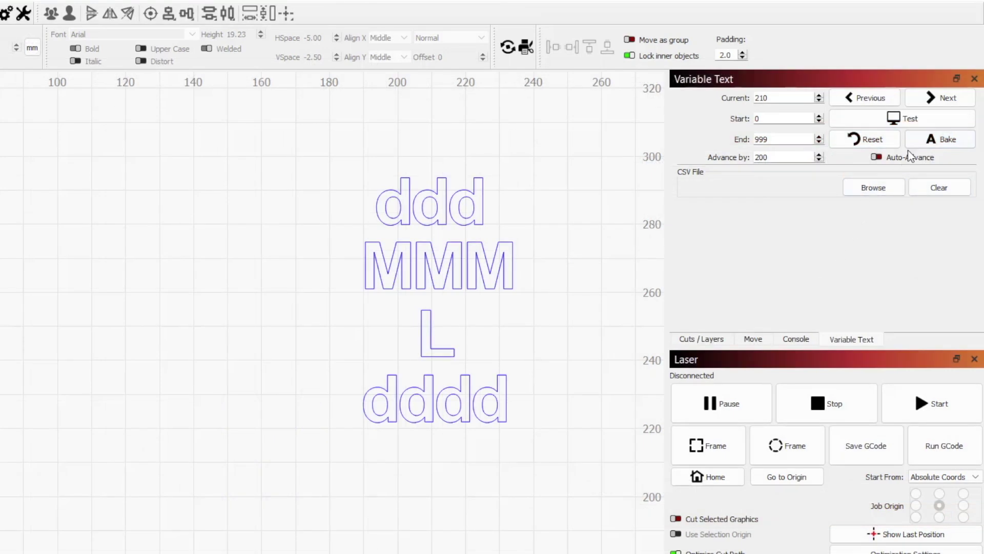
Step: Bake the date and serial text into fixed text, then start a new empty project
left_click(921, 140)
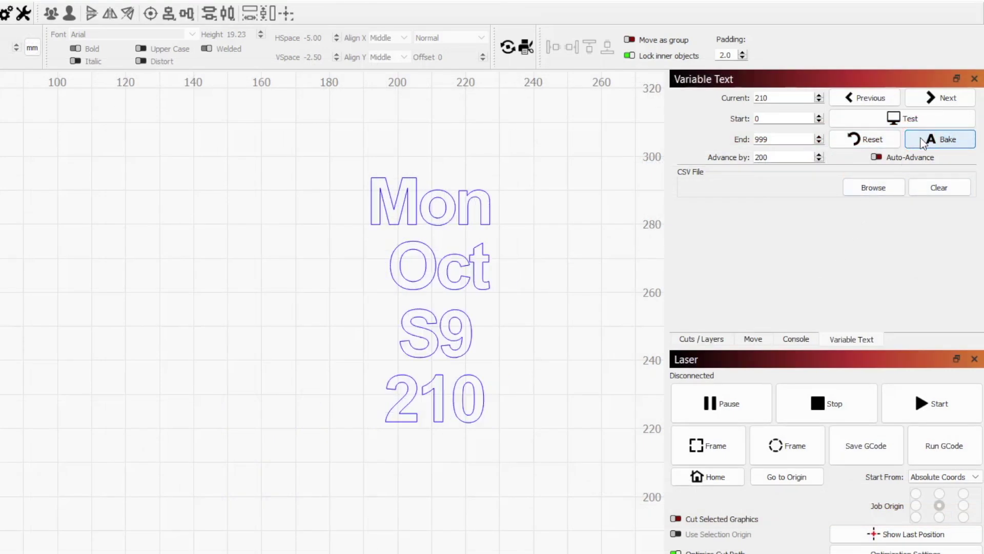
left_click(456, 200)
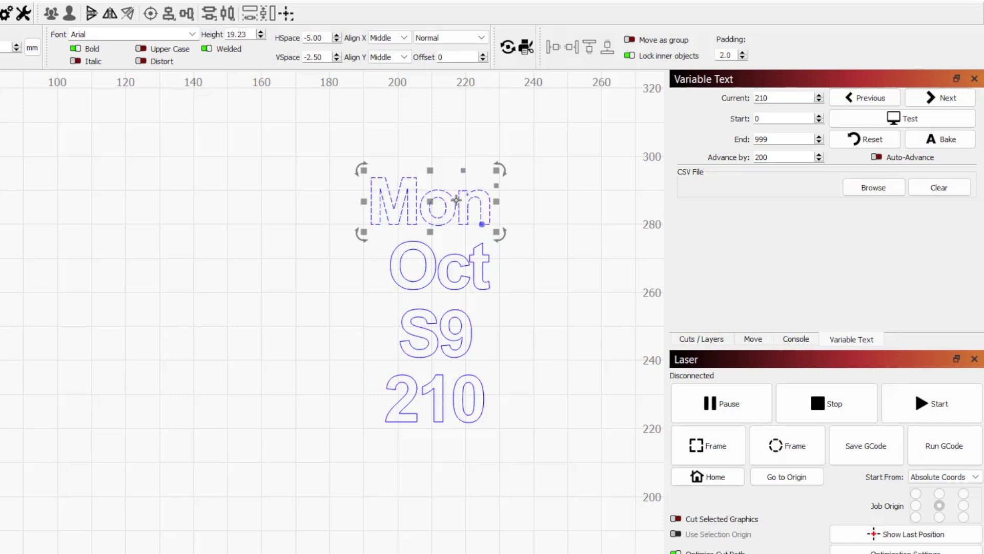
key("ctrl+n")
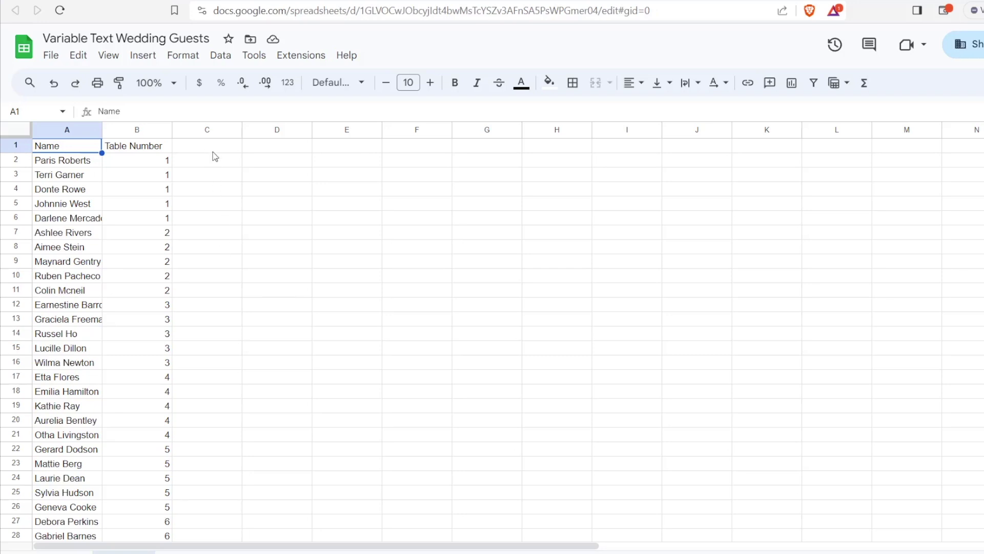
Step: Download the Variable Text Wedding Guests sheet as a Comma Separated Values (.csv) file
scroll(132, 261, "down", 3)
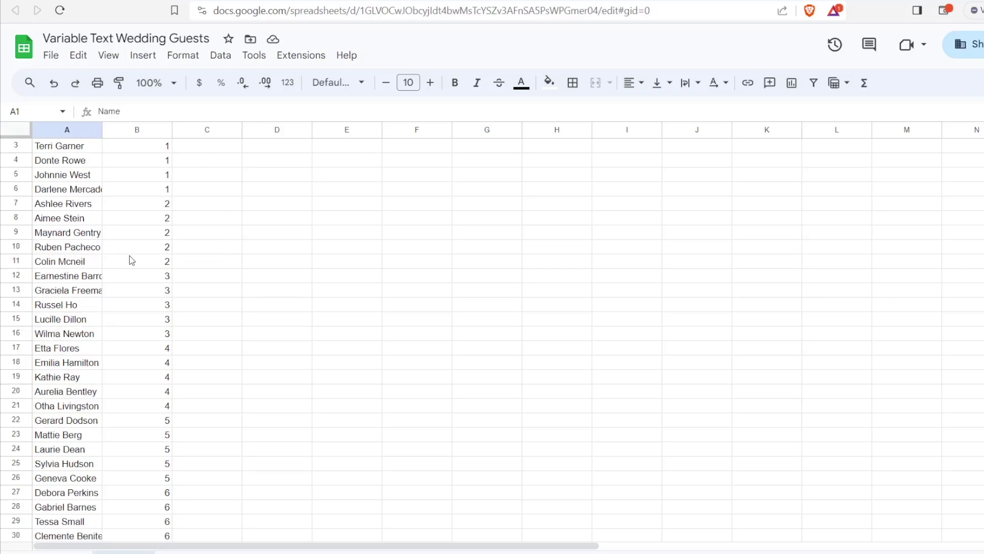
left_click(51, 55)
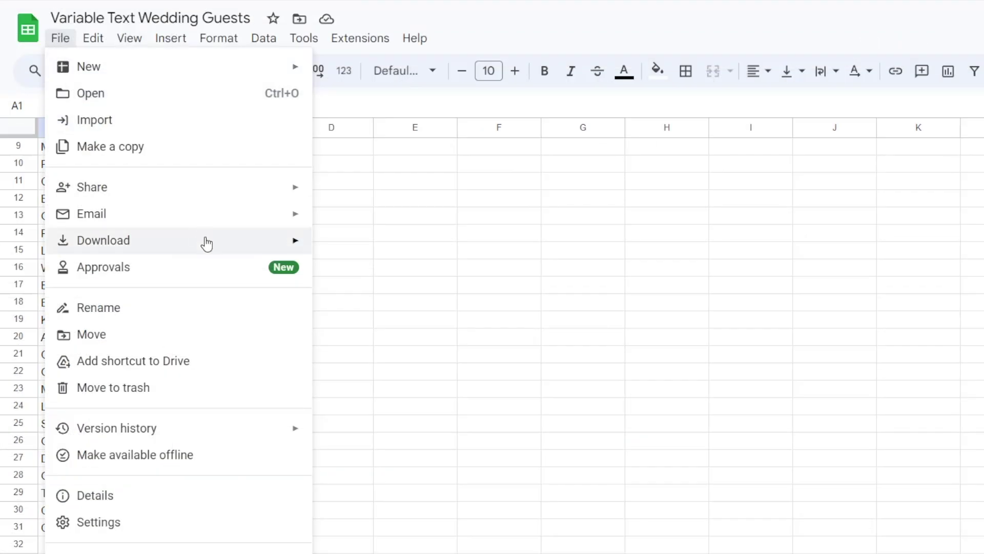
mouse_move(207, 244)
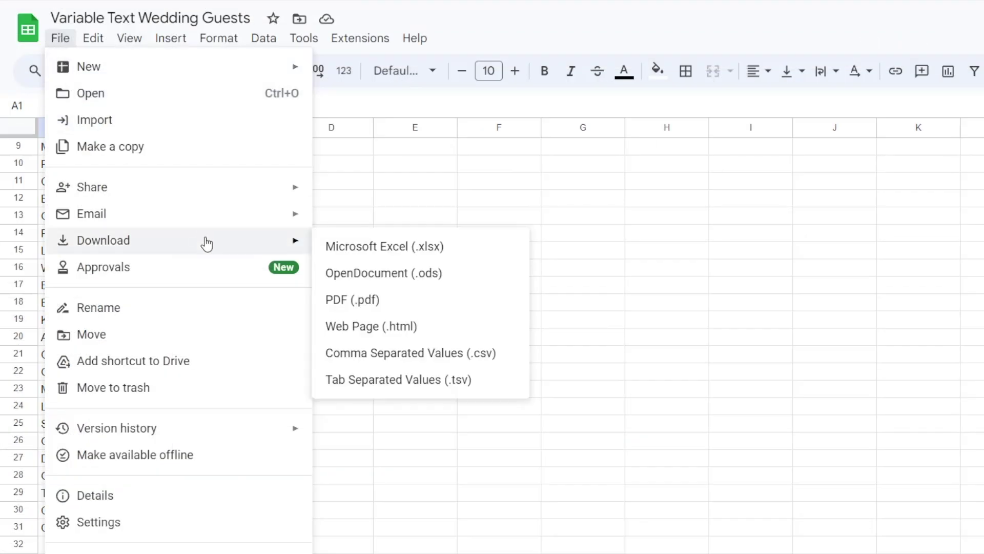
left_click(400, 362)
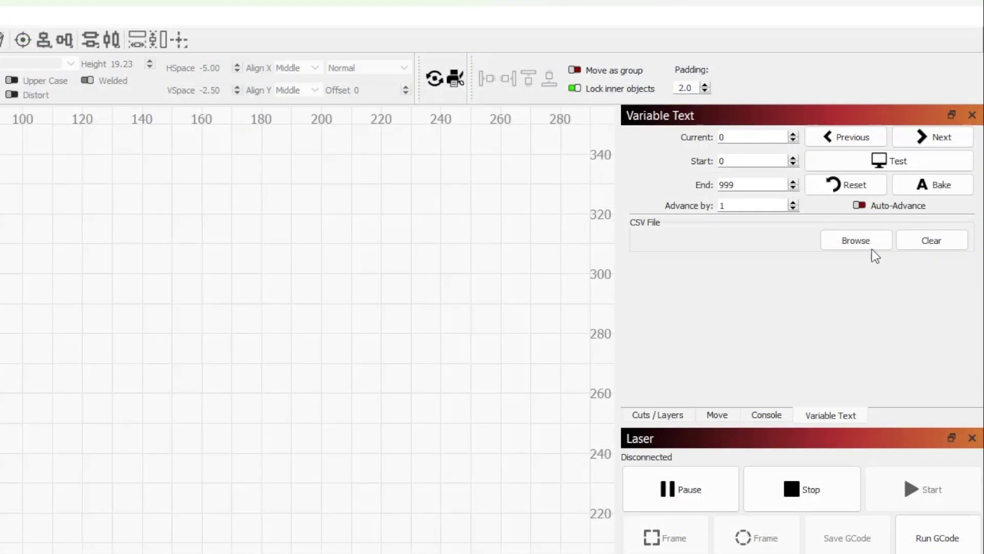
Step: Load the downloaded guests CSV as the variable text source and open the Table Cards project
left_click(882, 248)
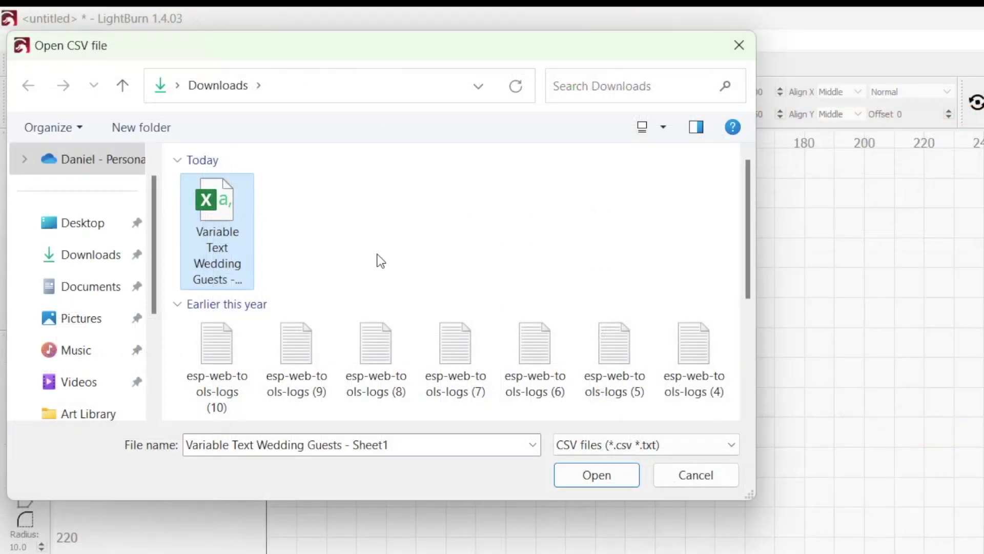
left_click(626, 480)
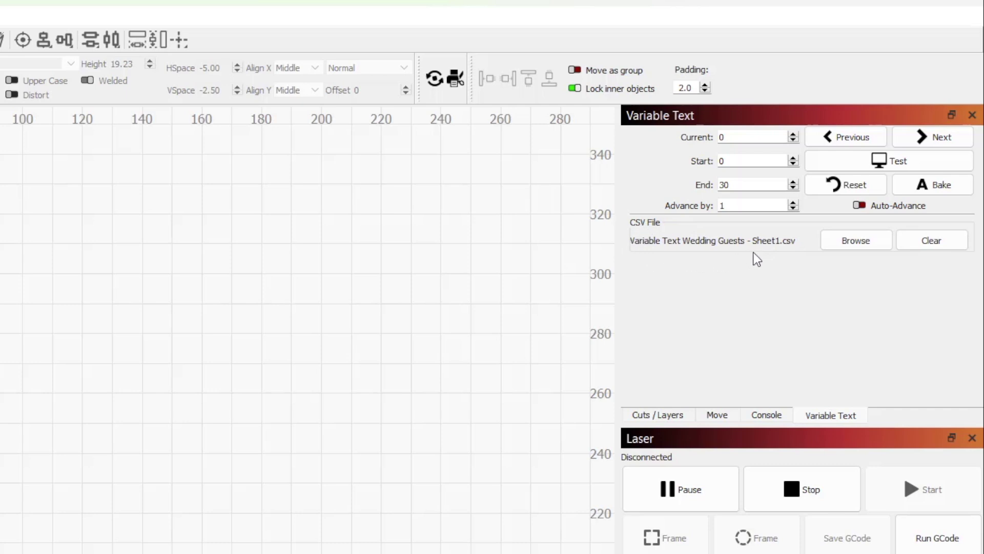
double_click(136, 149)
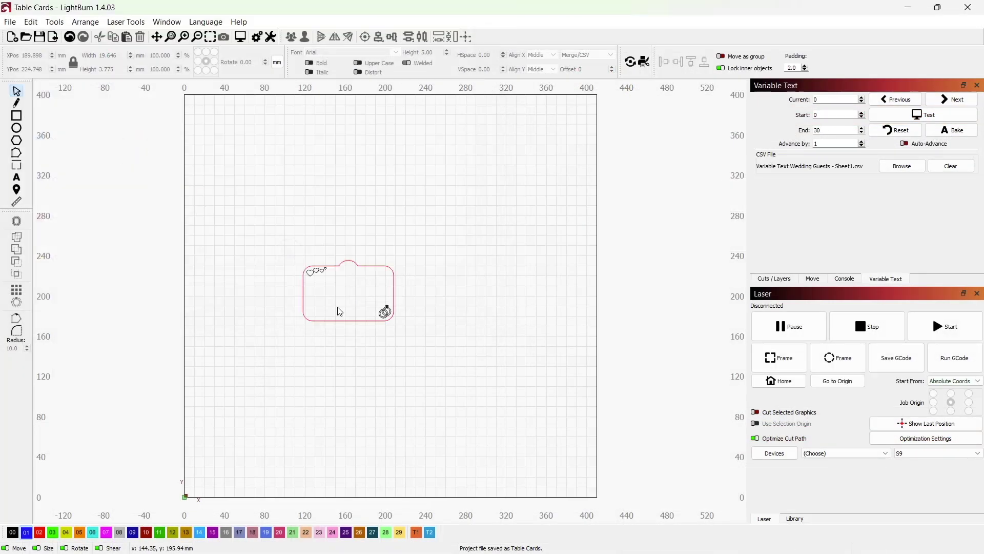
Step: Add a 'Table %1' line near the card's top in Merge/CSV mode and preview the merge
scroll(339, 312, "up", 3)
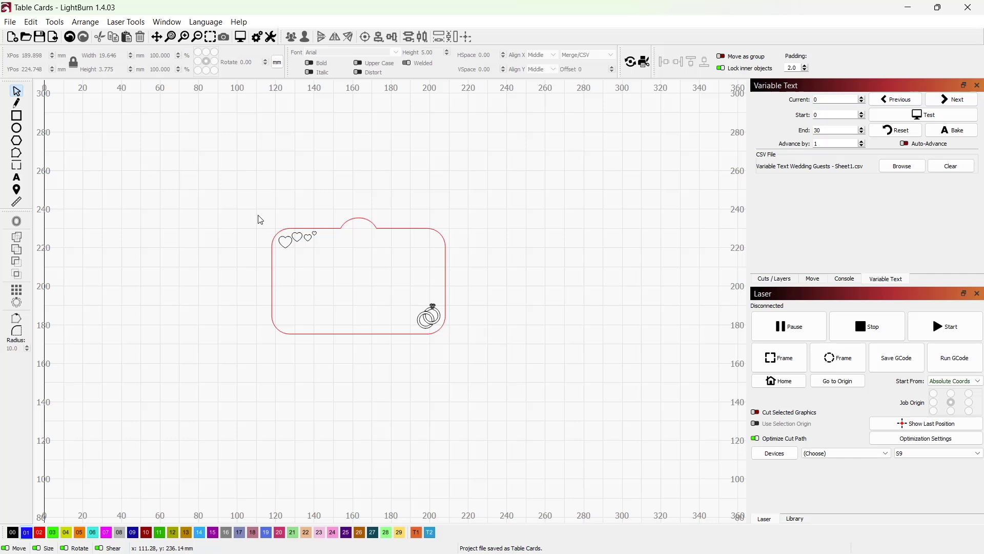
left_click_drag(253, 211, 475, 365)
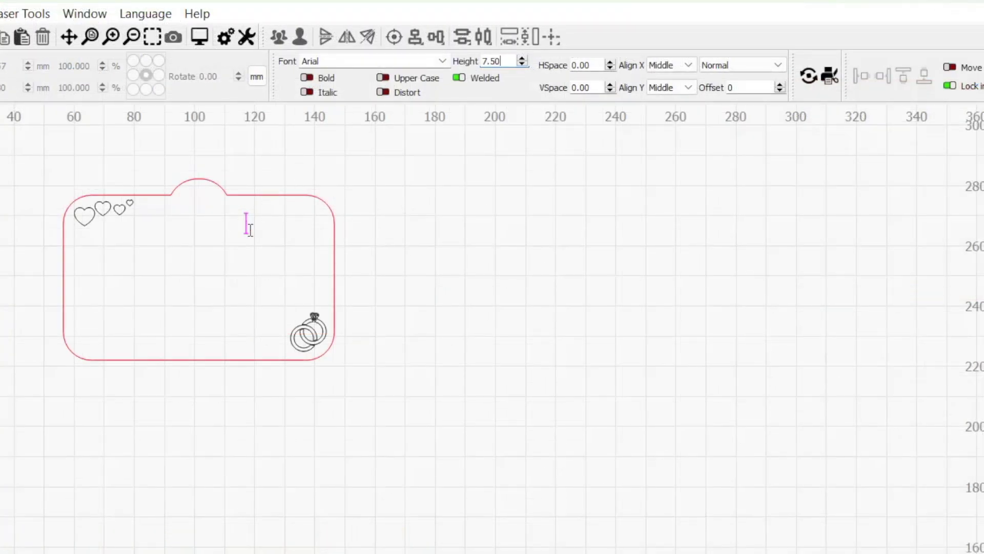
left_click(250, 228)
type("Table")
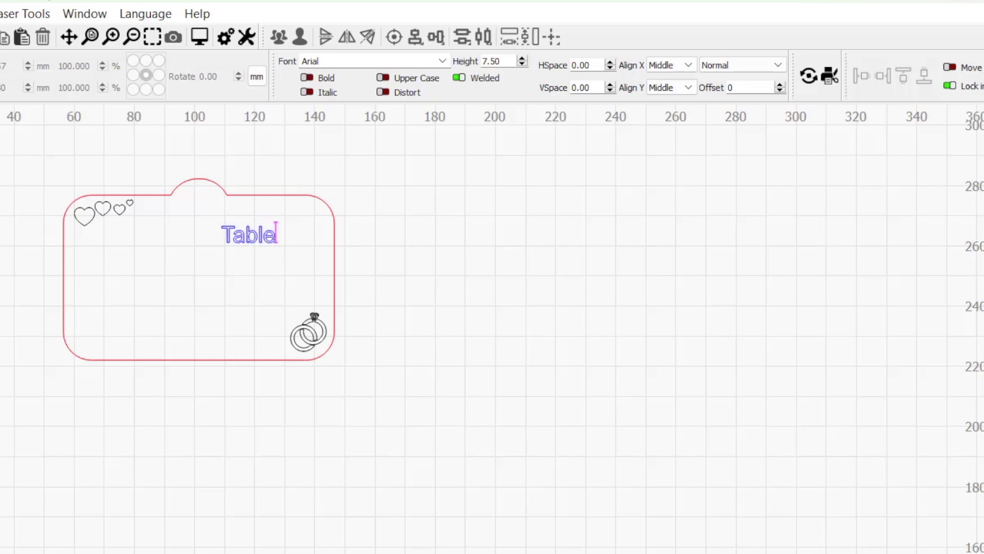
left_click(738, 66)
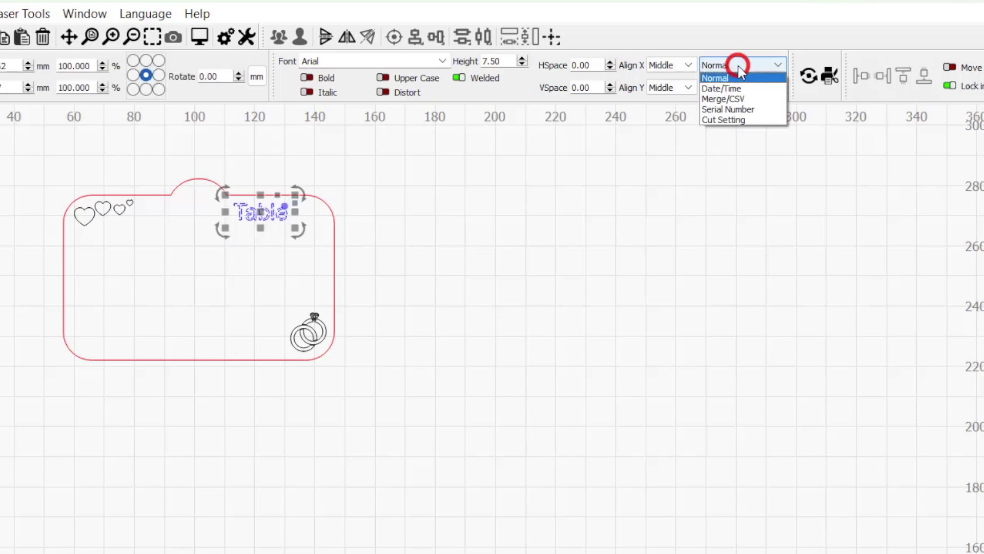
left_click(752, 99)
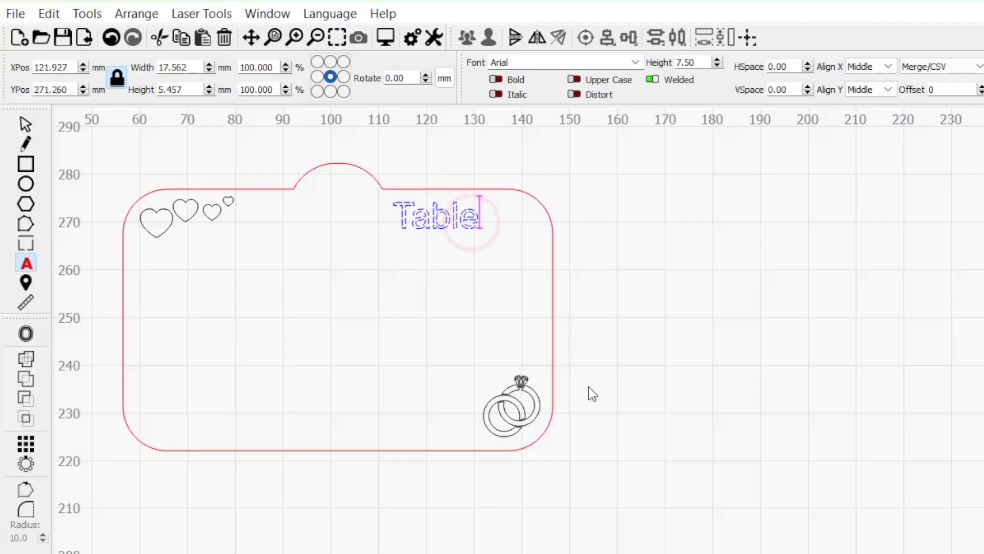
type("%")
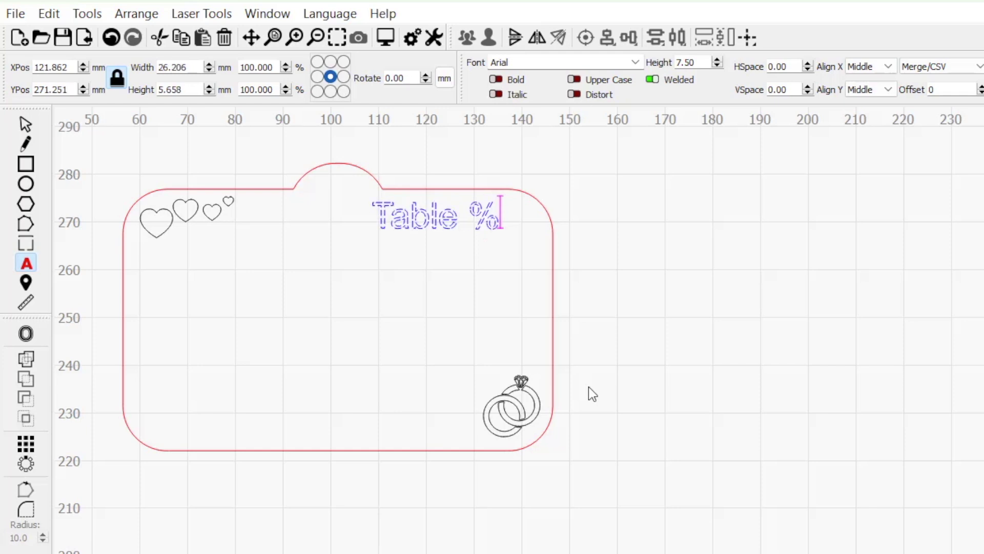
type("1")
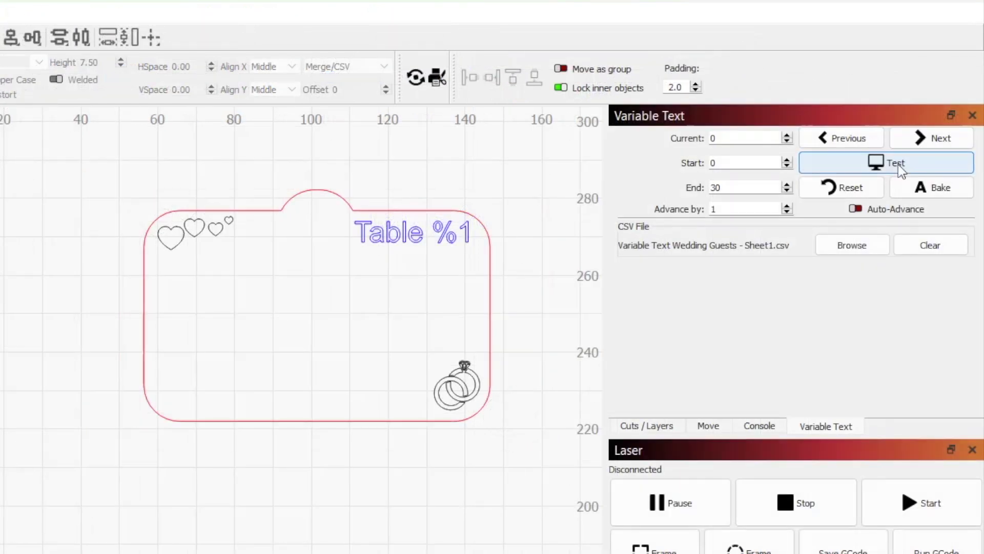
left_click(898, 166)
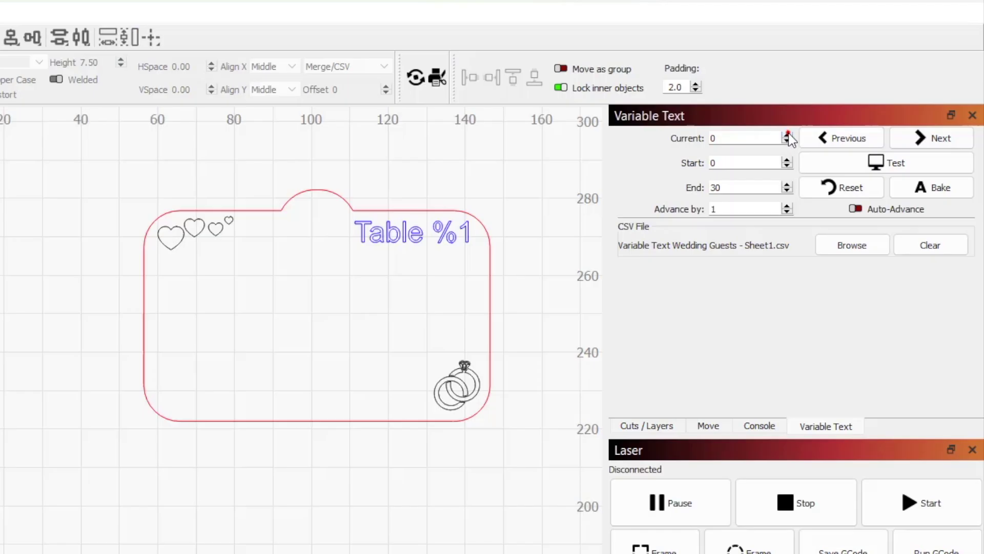
Step: Set Current to 1, preview the card showing Table 1, then set Start to 1
left_click(787, 136)
left_click(923, 164)
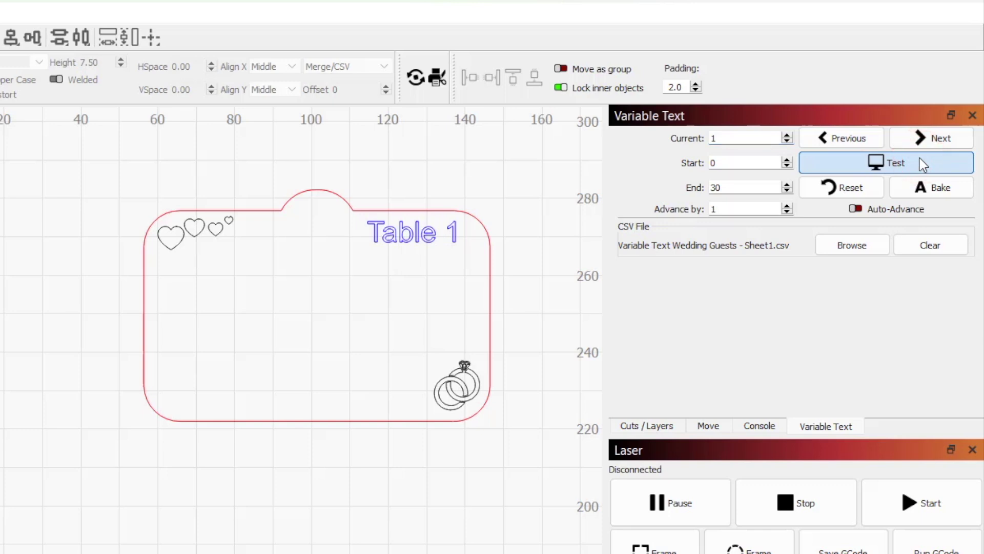
left_click(923, 165)
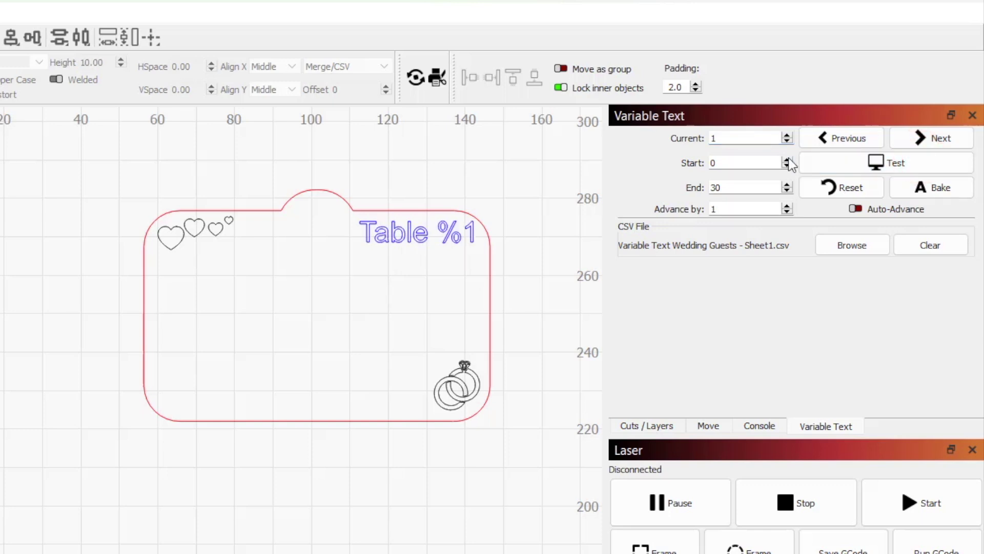
left_click(789, 158)
Step: Add a centred '%0' guest-name line in Merge/CSV mode and toggle the Test preview on and off
left_click(304, 320)
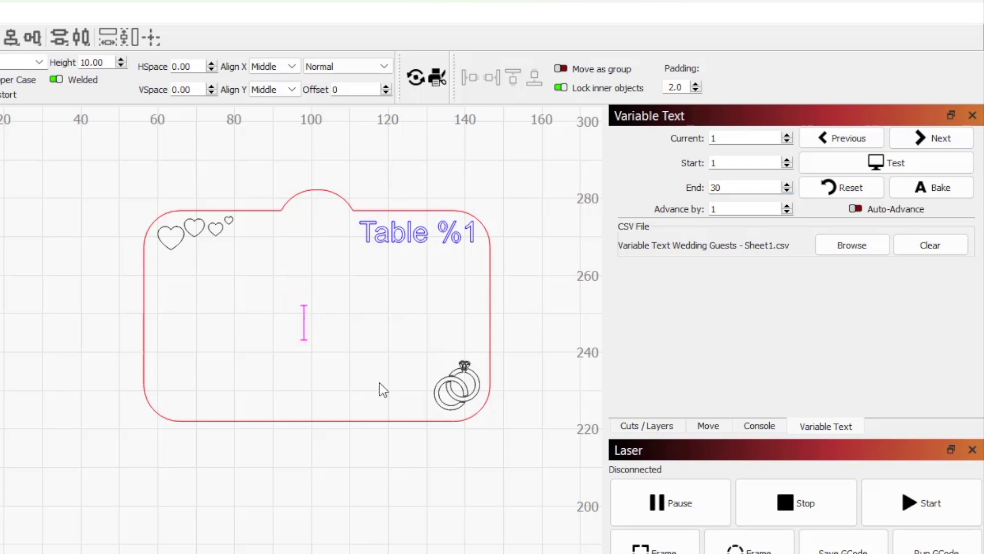
type("%0")
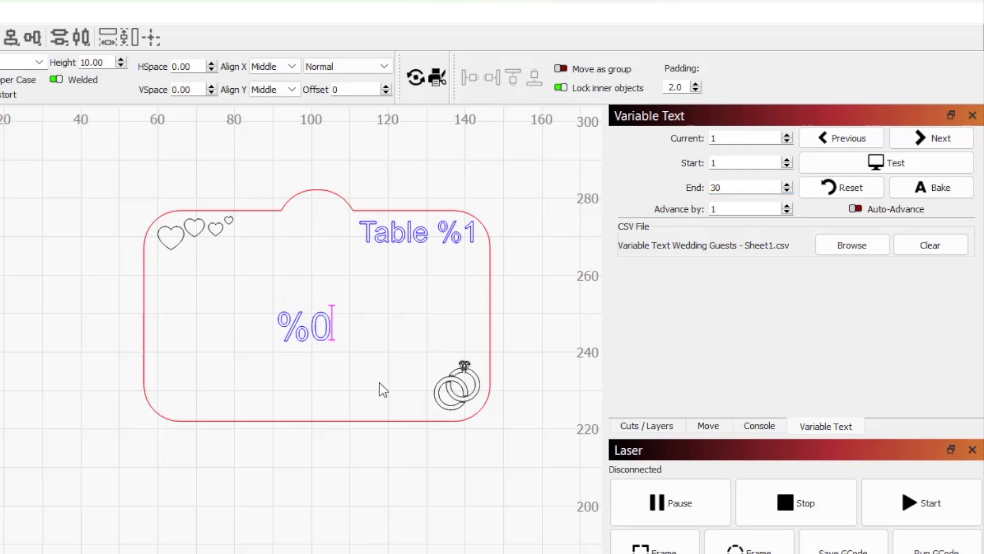
key("Escape")
left_click(384, 67)
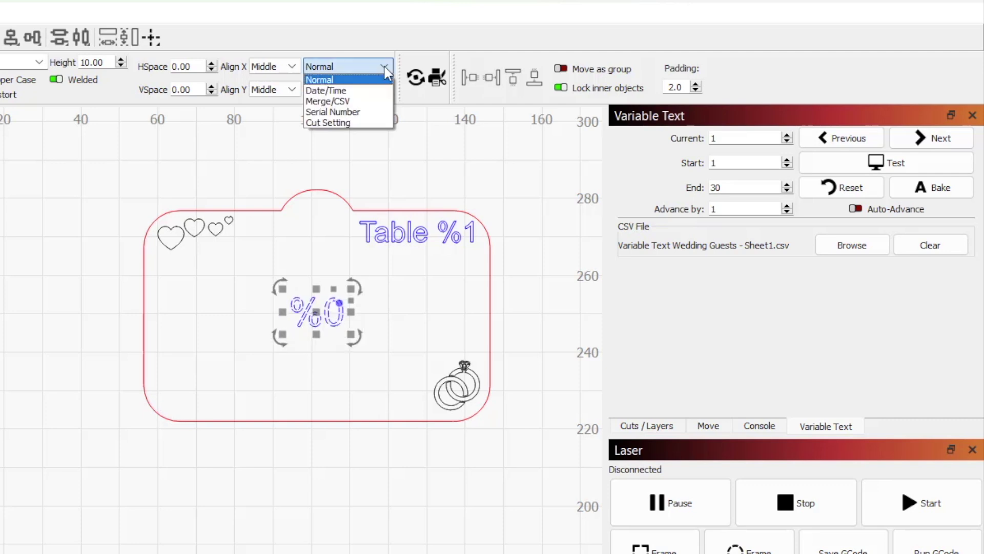
left_click(370, 101)
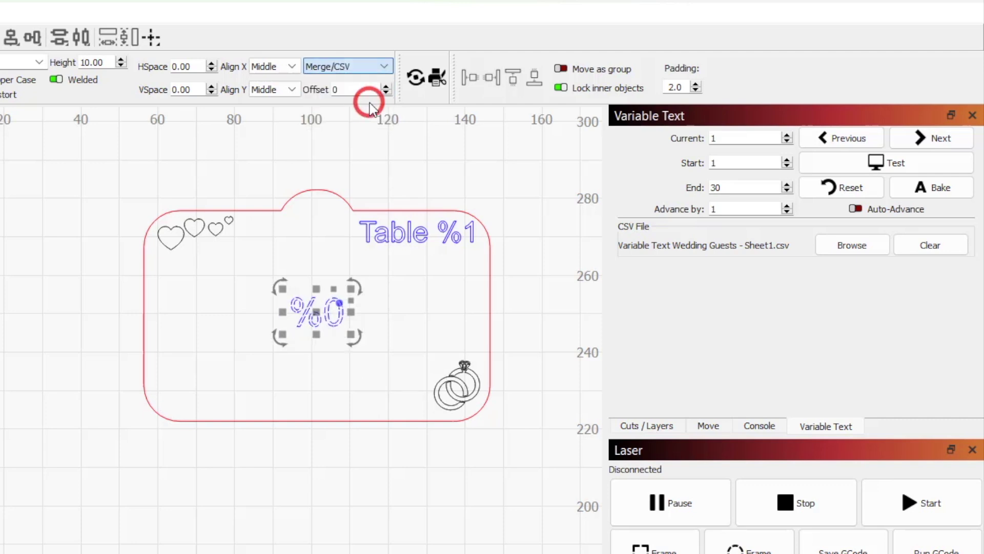
left_click(854, 157)
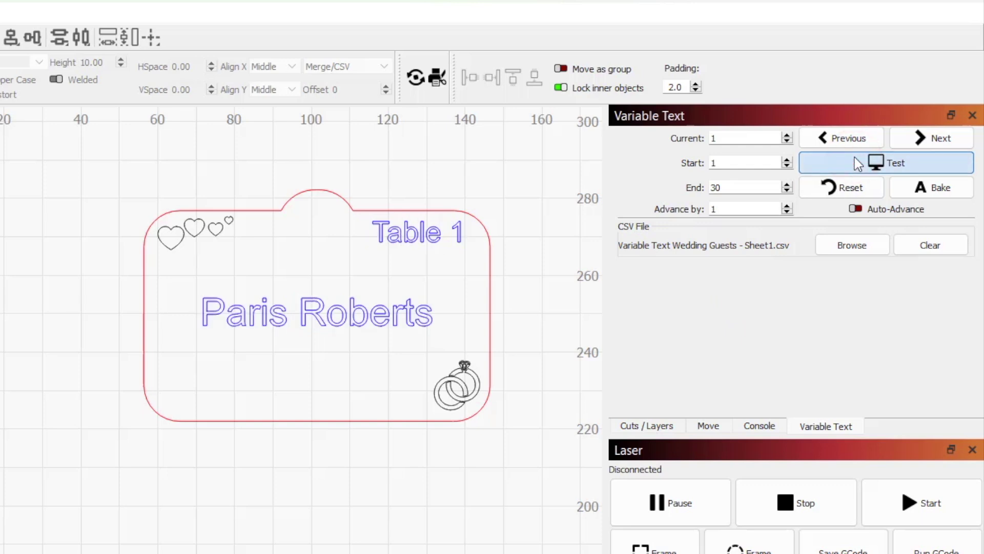
left_click(859, 163)
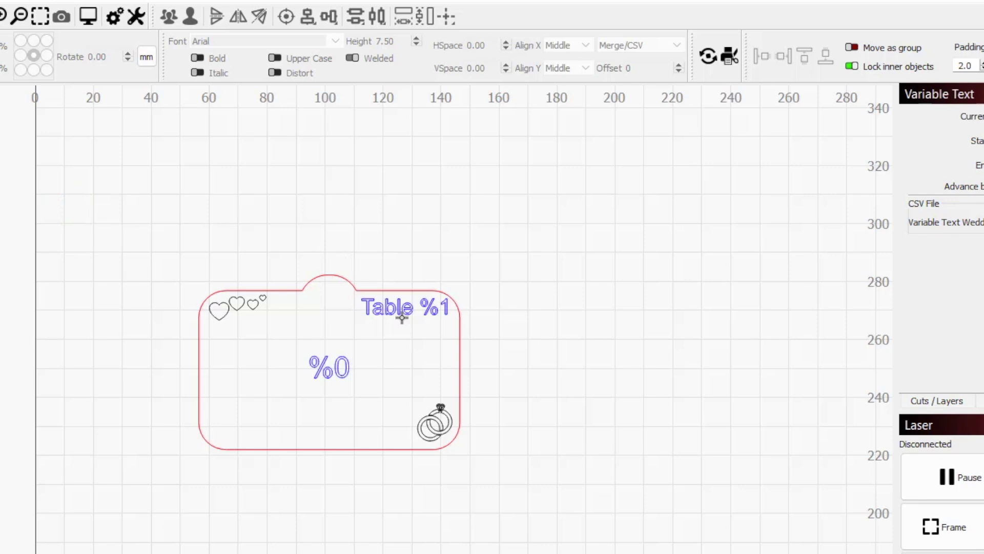
Step: Paste a copy of the whole place card and align it beside the first card
left_click(403, 314)
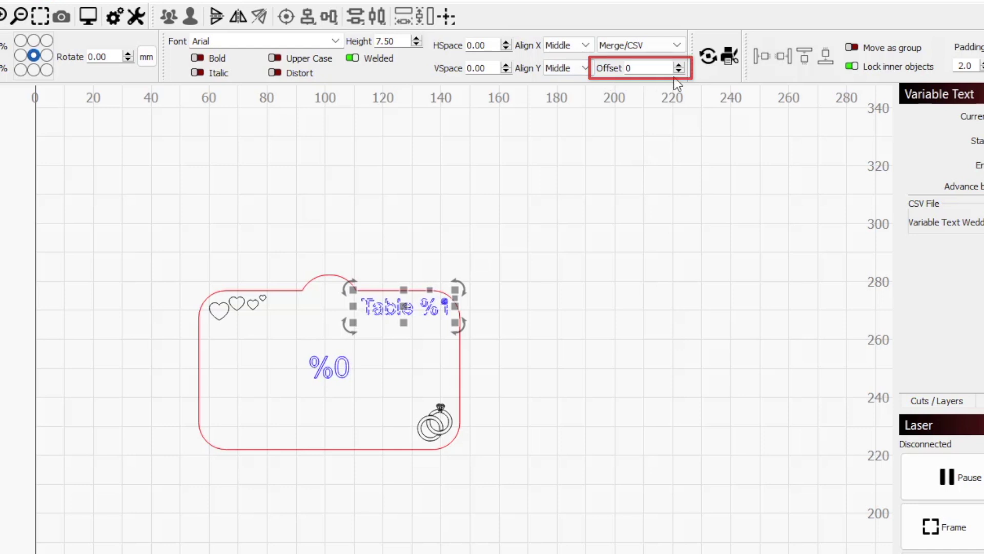
mouse_move(500, 477)
left_mouse_down()
mouse_move(101, 248)
mouse_move(99, 233)
left_mouse_up()
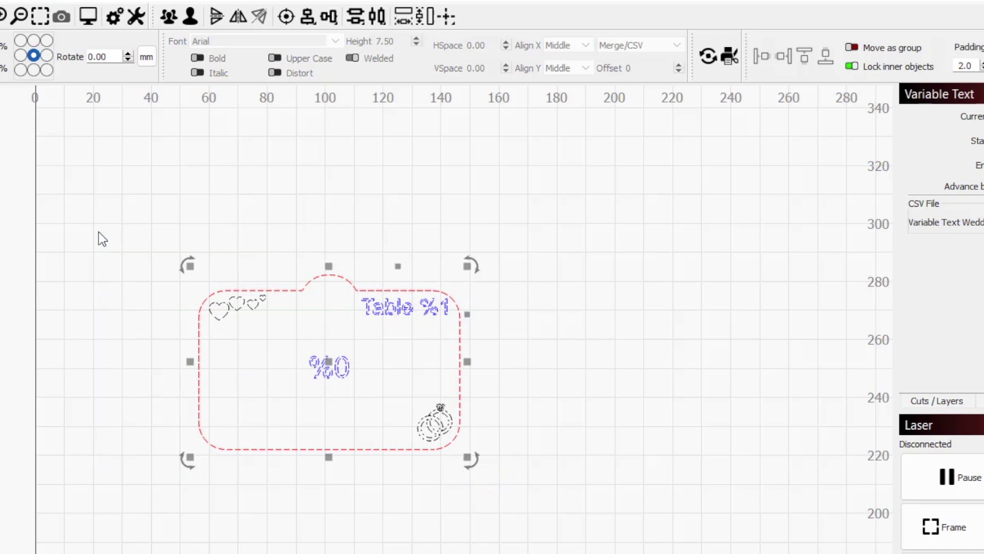
key("ctrl+v")
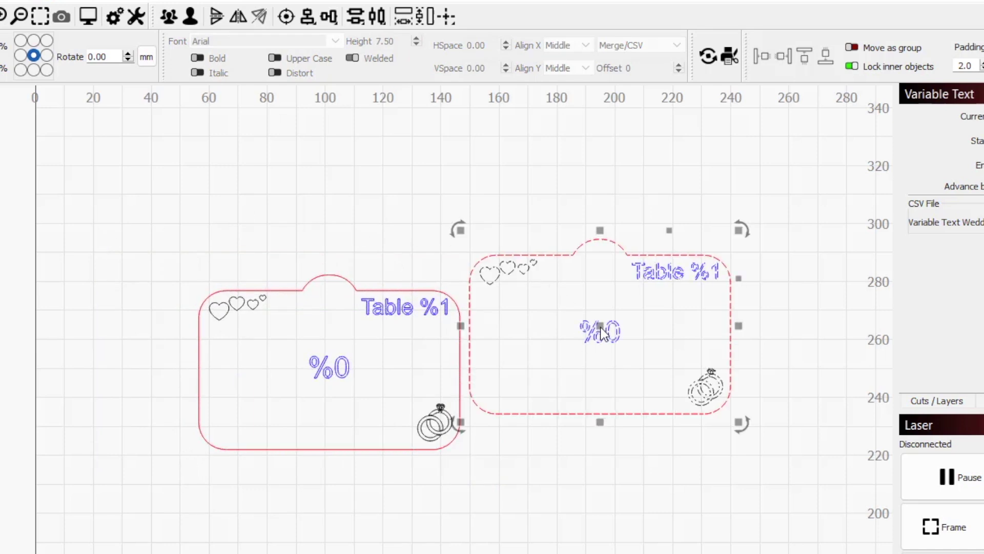
left_click_drag(598, 327, 627, 364)
key("Escape")
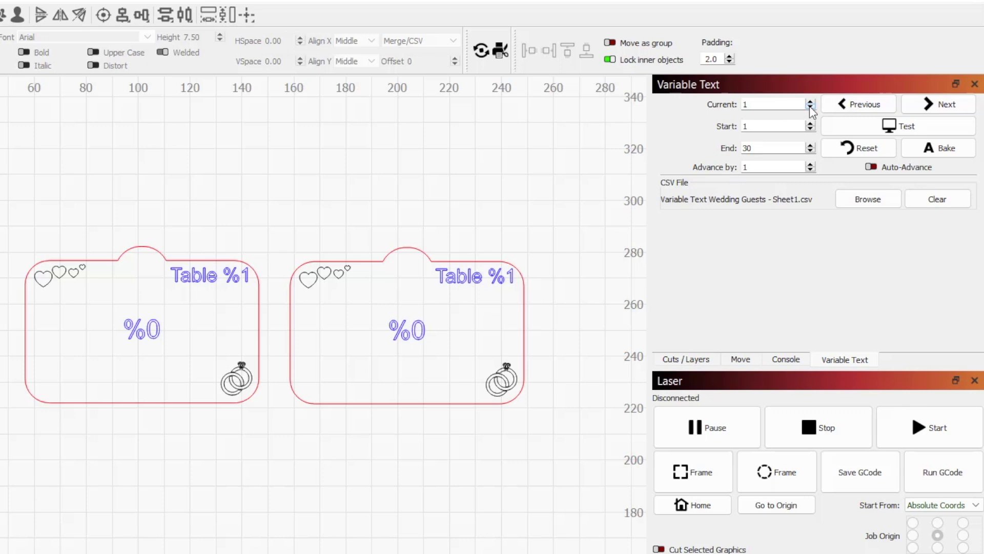
Step: Set Current to 0, give the second card's table-number text Offset 1, and preview the merge
left_click(811, 107)
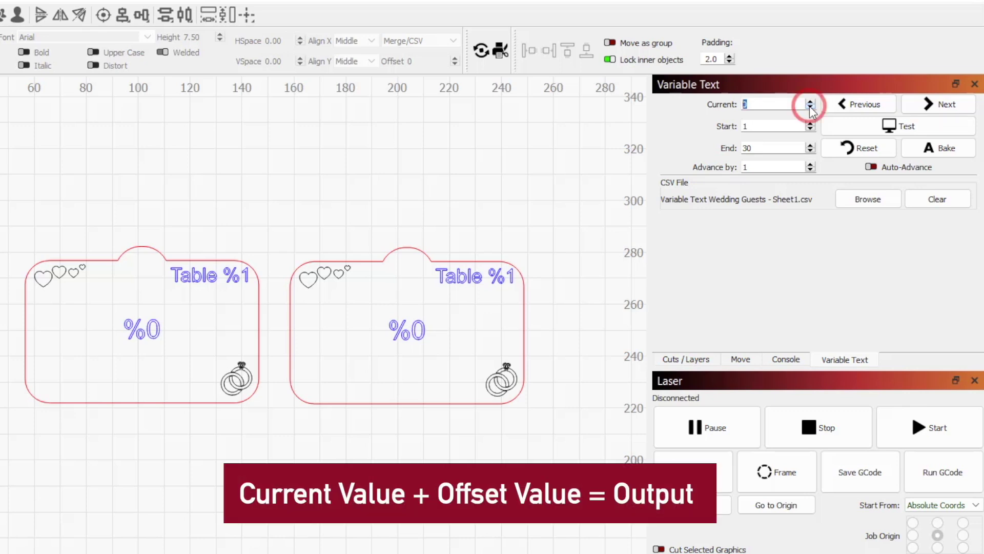
left_click(451, 281)
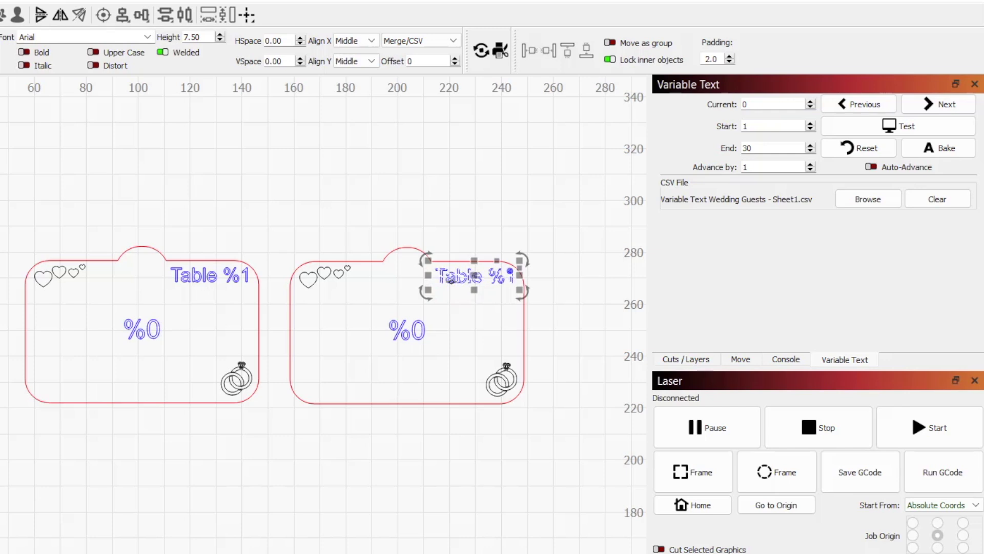
left_click(455, 59)
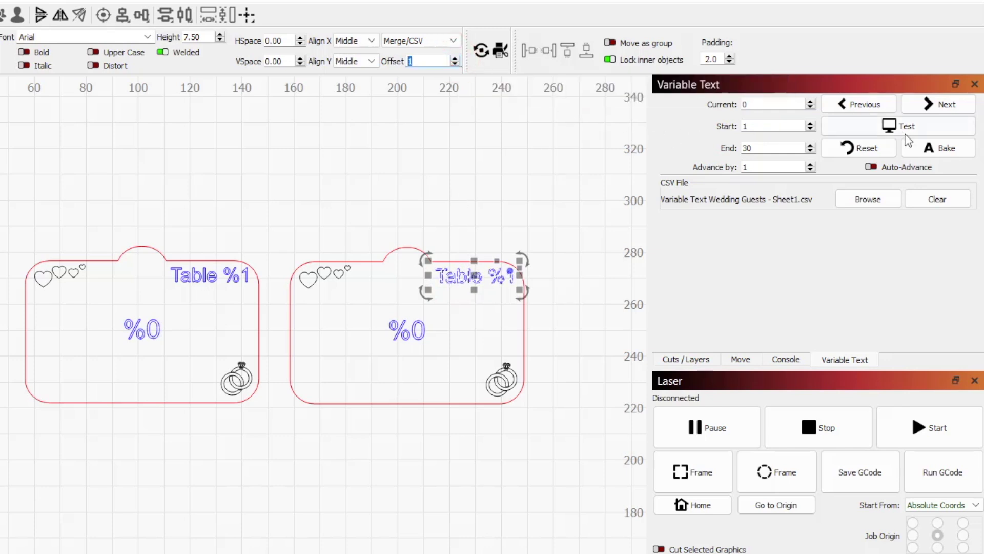
left_click(949, 128)
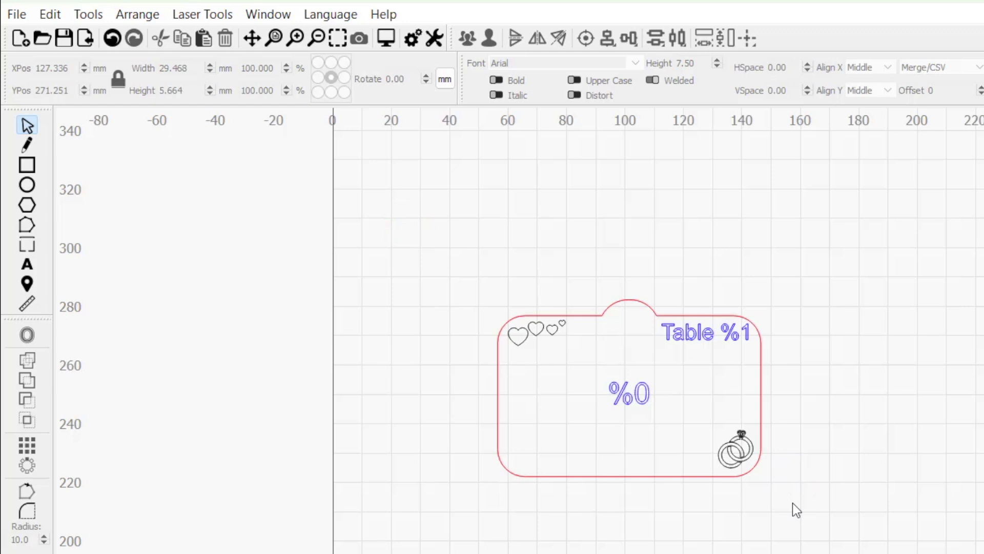
Step: Box-select every part of the place card and group them into one object
left_click_drag(792, 503, 462, 264)
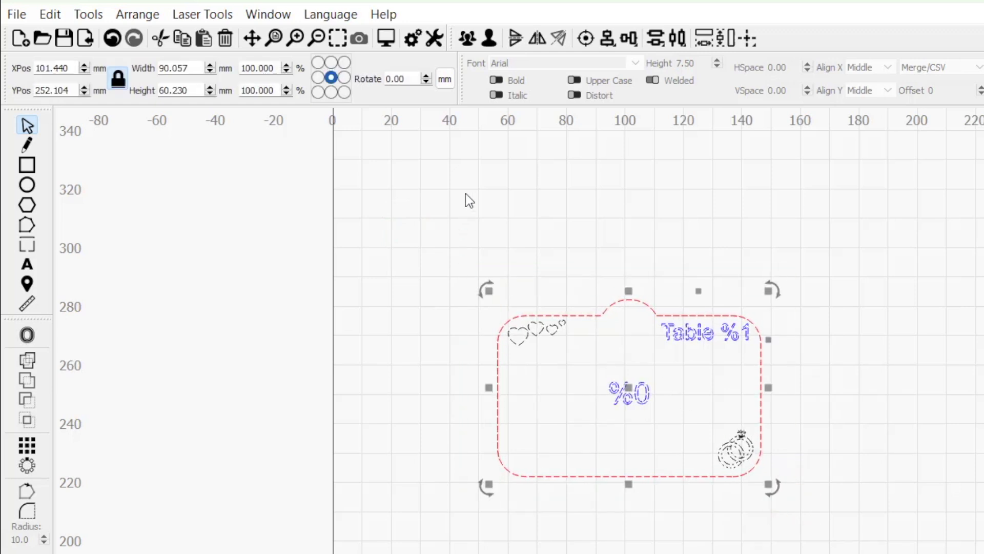
left_click(467, 47)
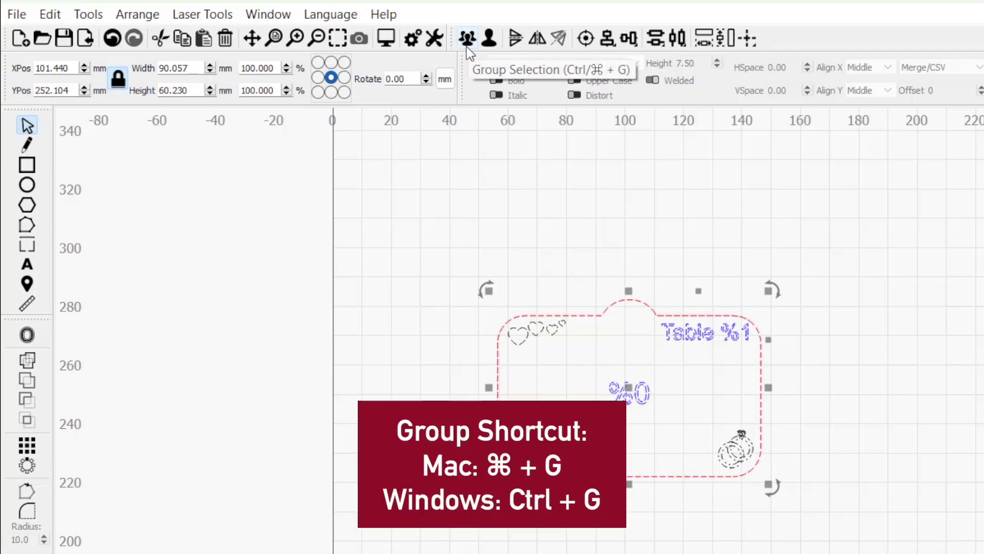
left_click(467, 47)
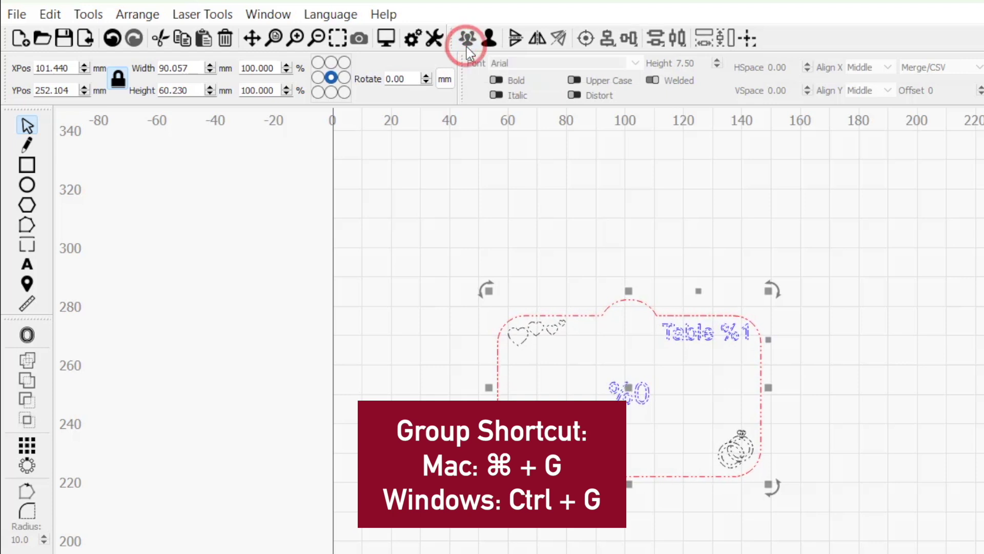
Step: Set the grid array to 3 columns by 3 rows with 5 mm row spacing
left_click(28, 444)
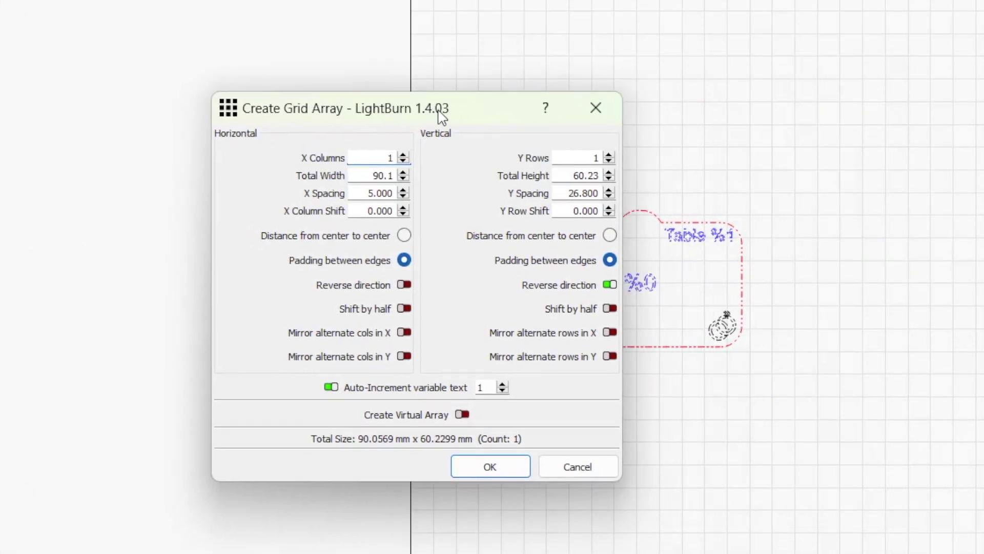
left_click(390, 144)
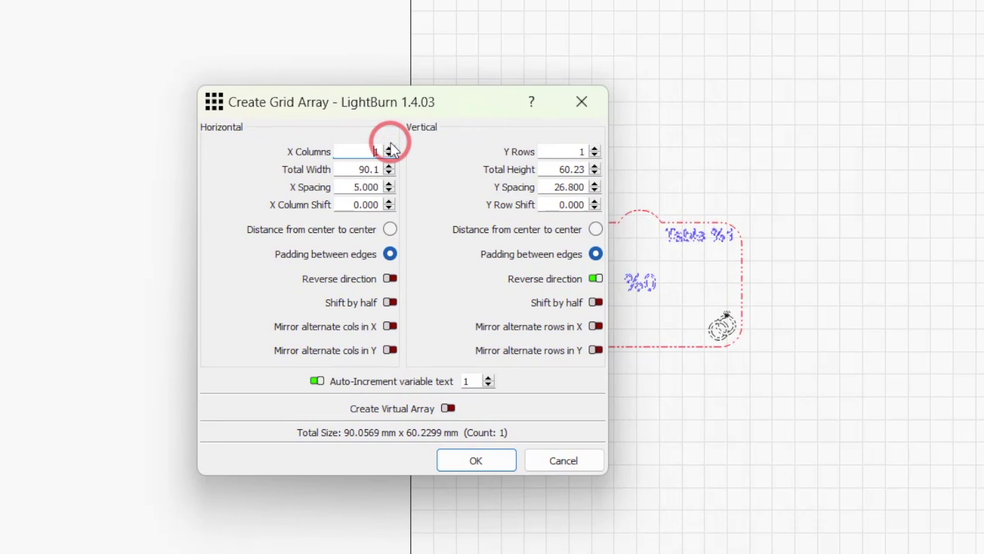
left_click(389, 147)
left_click(390, 148)
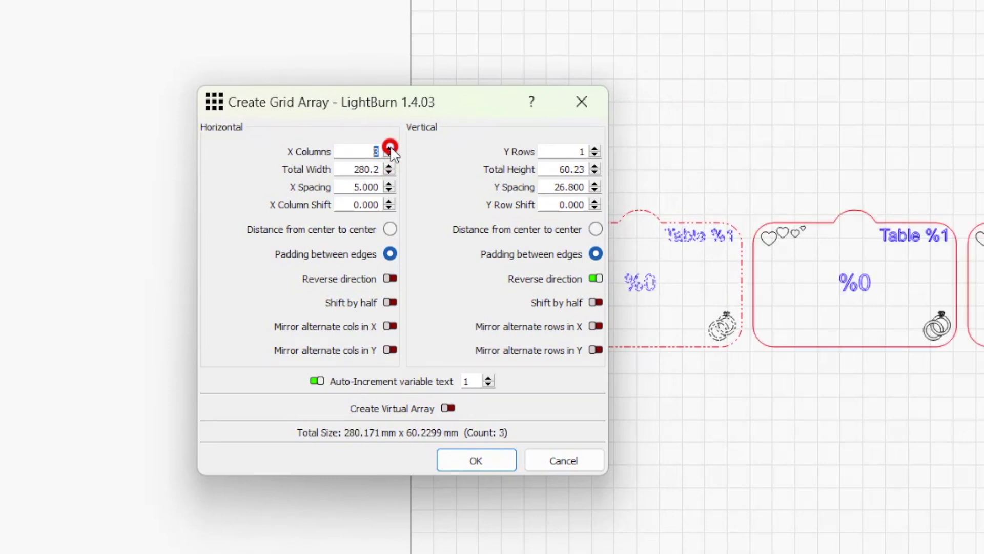
left_click(594, 148)
left_click(596, 148)
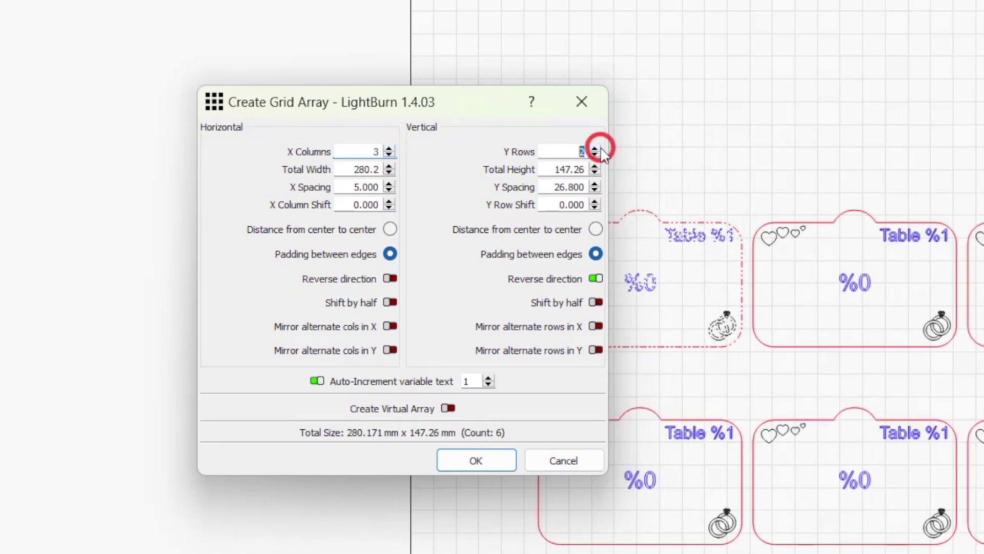
left_click(596, 148)
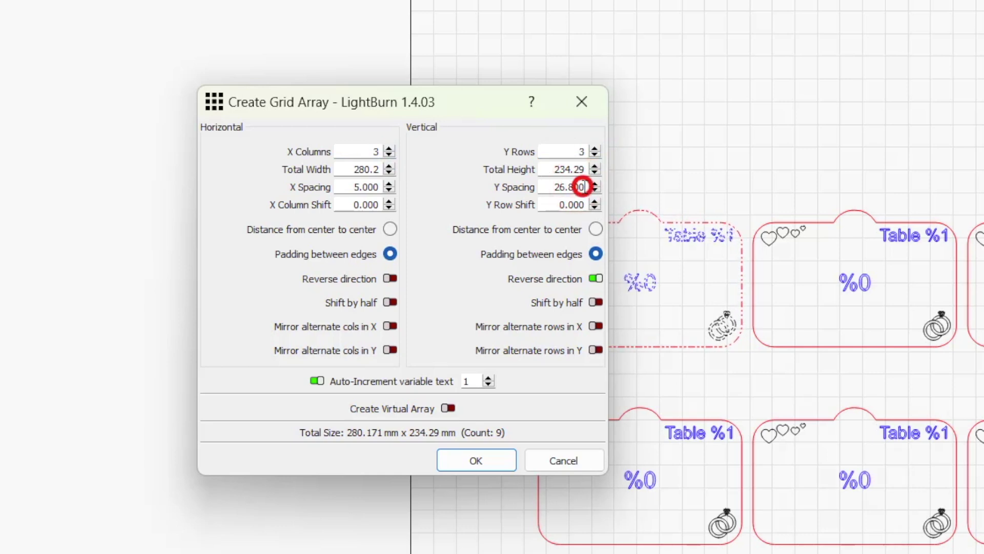
left_click_drag(583, 187, 487, 183)
type("5")
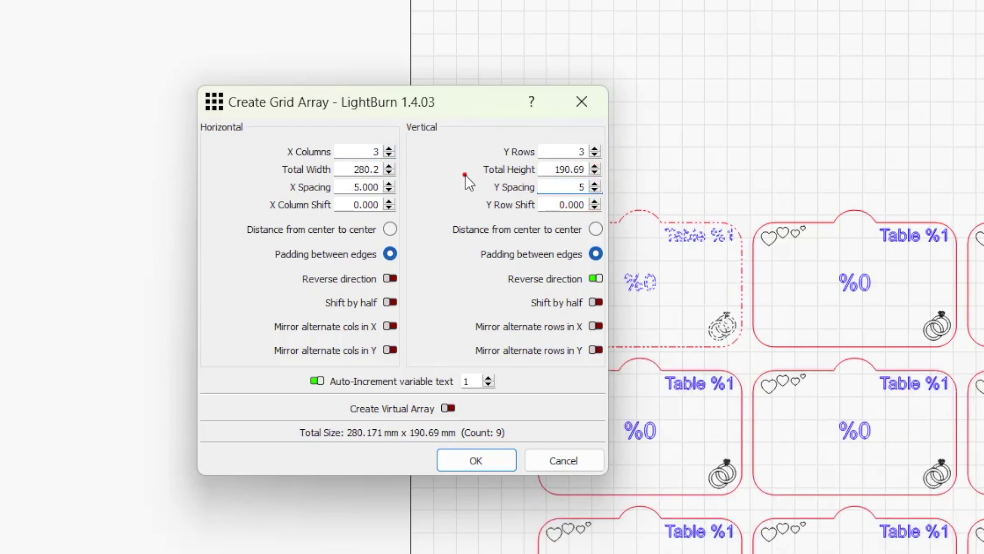
key("Tab")
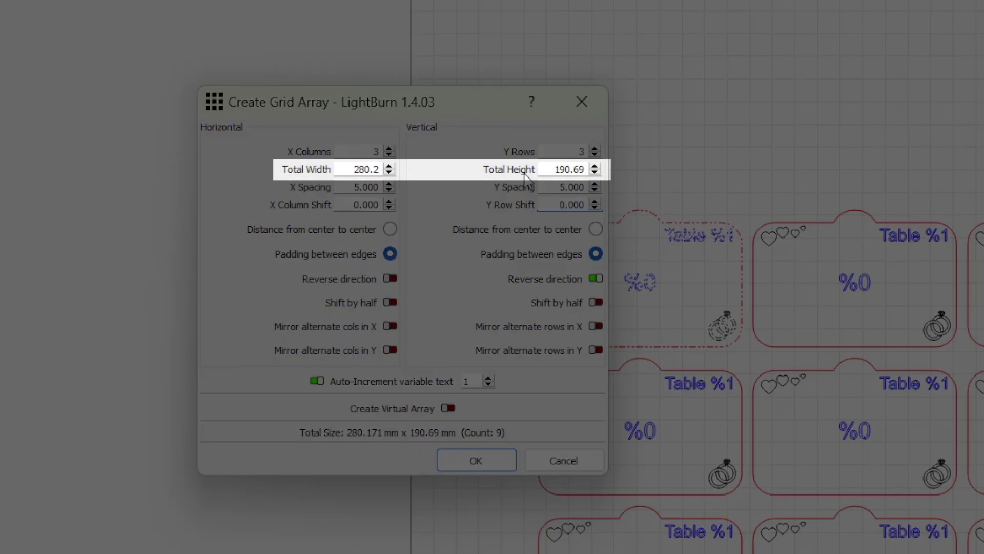
mouse_move(593, 182)
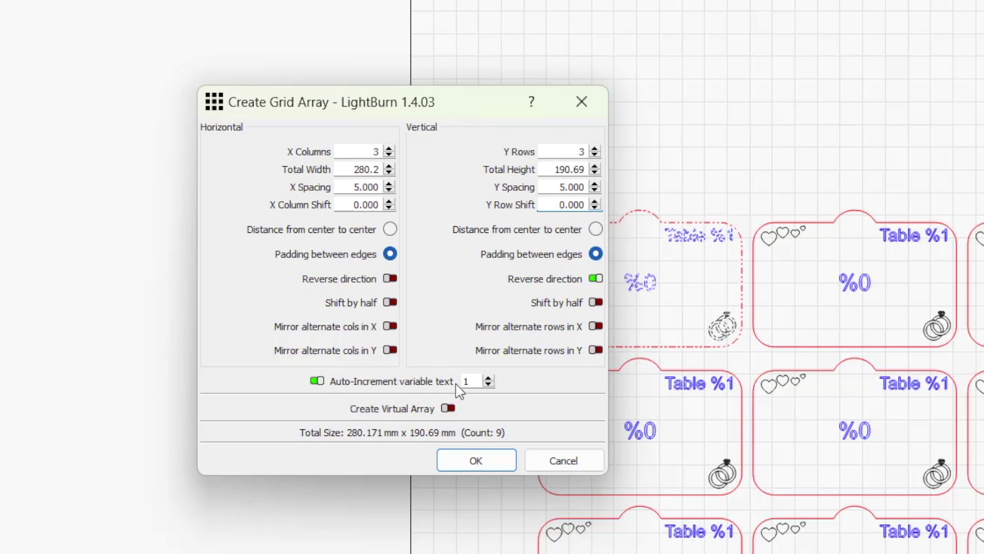
Step: Create the 3 × 3 card grid, preview the guest names, and set Advance by to 9
left_click(476, 460)
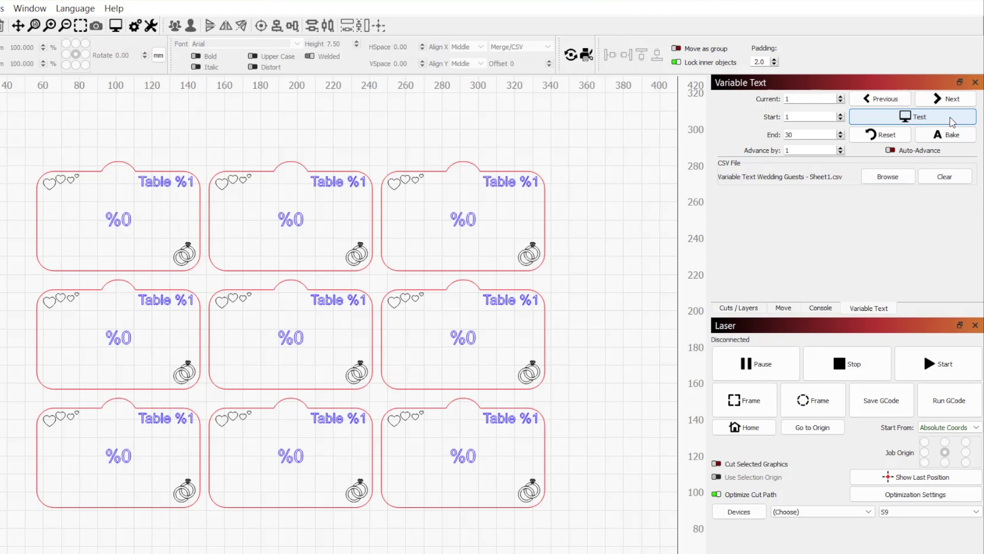
left_click(951, 121)
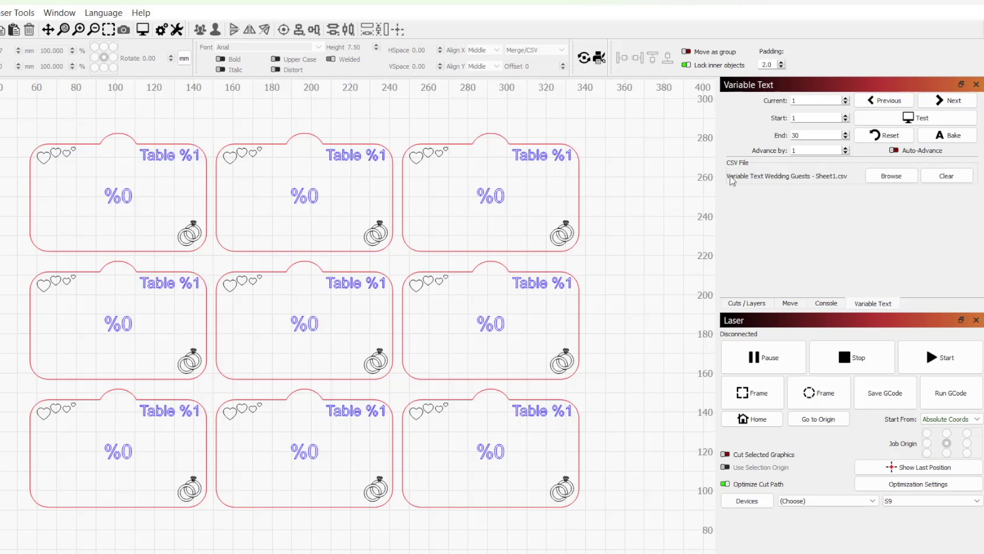
double_click(805, 151)
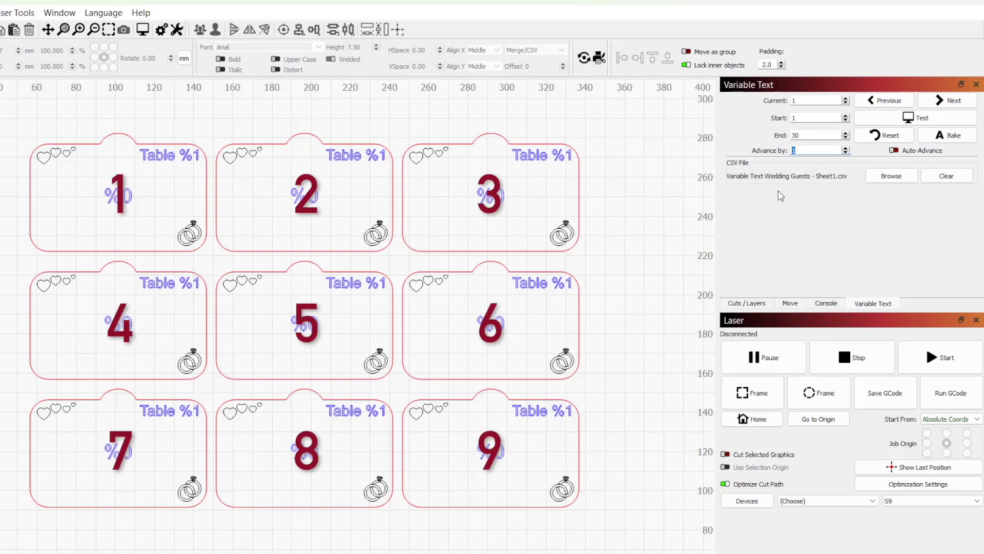
type("9")
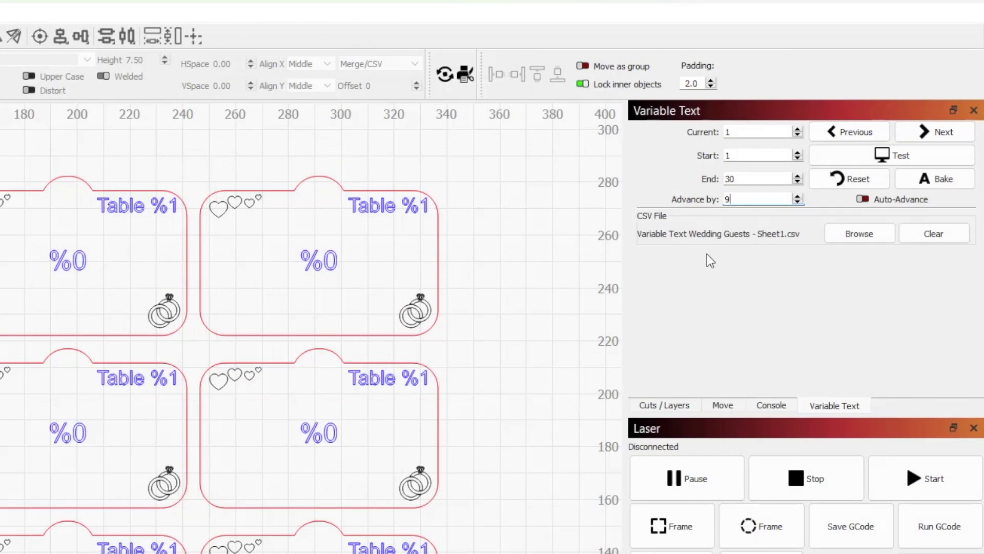
Step: Step through the second and third batches of nine guests, previewing each on the cards
left_click(961, 133)
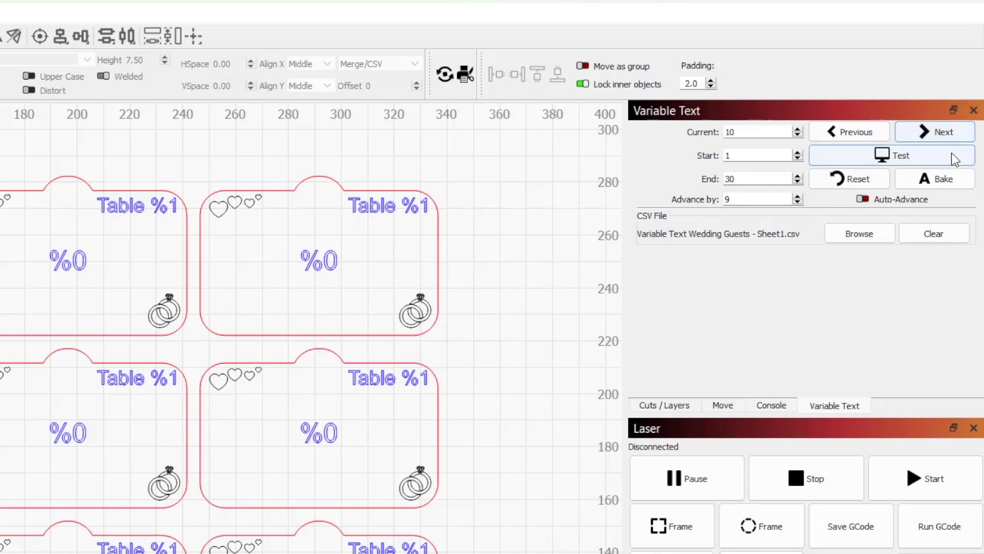
left_click(961, 155)
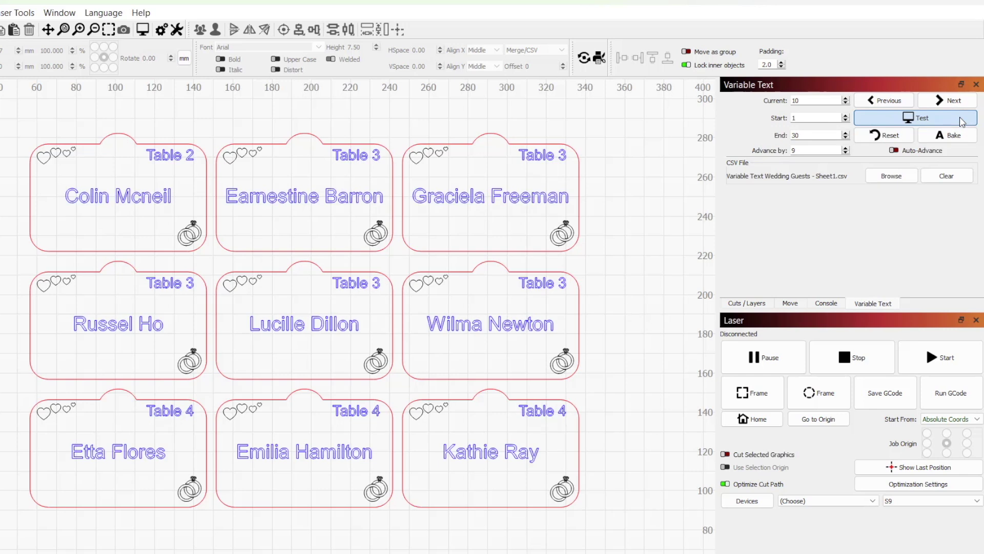
left_click(960, 119)
left_click(963, 101)
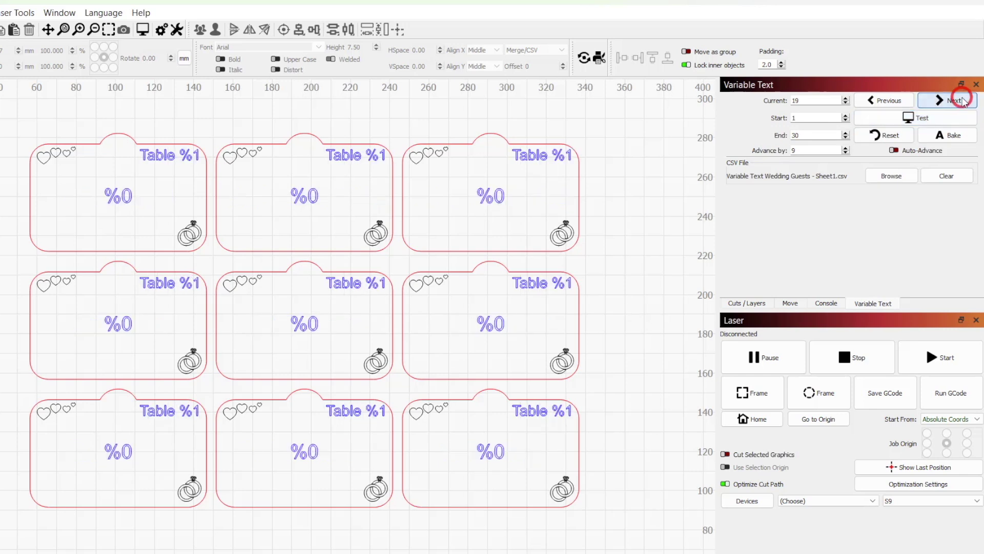
left_click(967, 121)
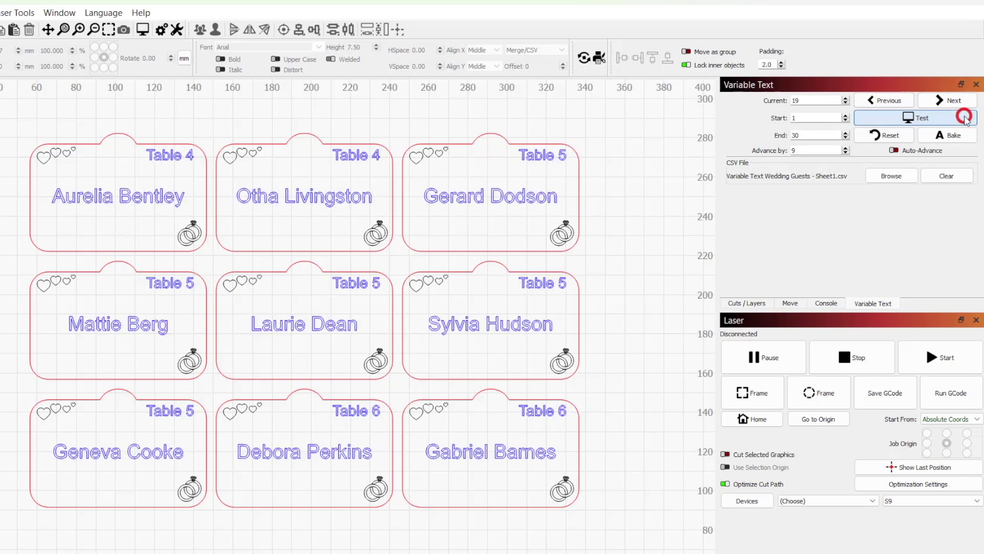
left_click(967, 121)
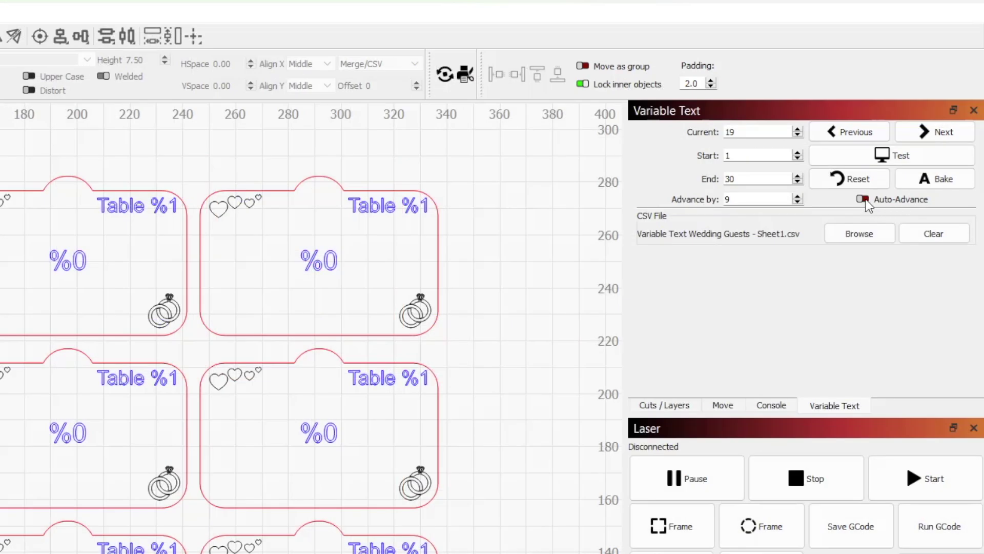
Step: Enable Auto-Advance, preview the final guests, and delete the bottom two rows of cards
left_click(866, 200)
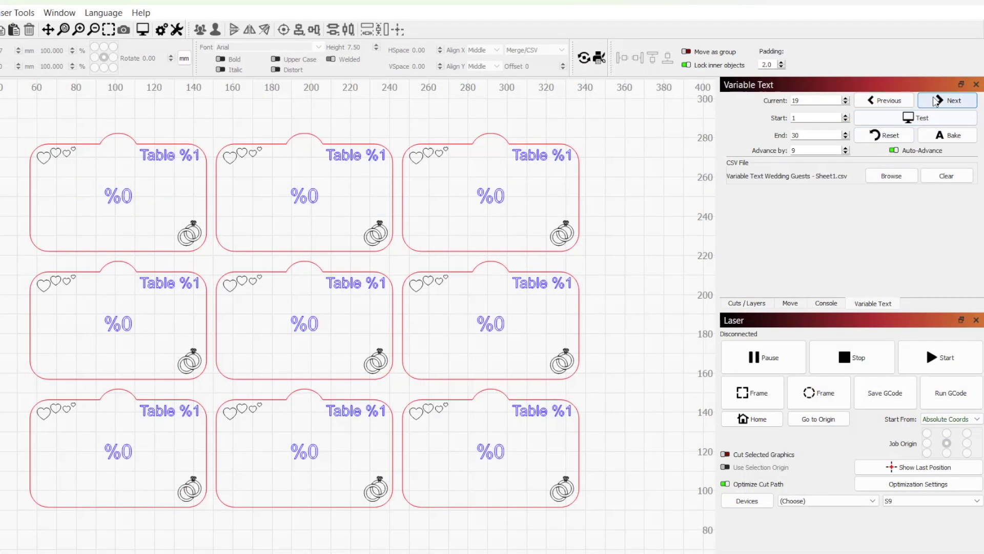
left_click(936, 101)
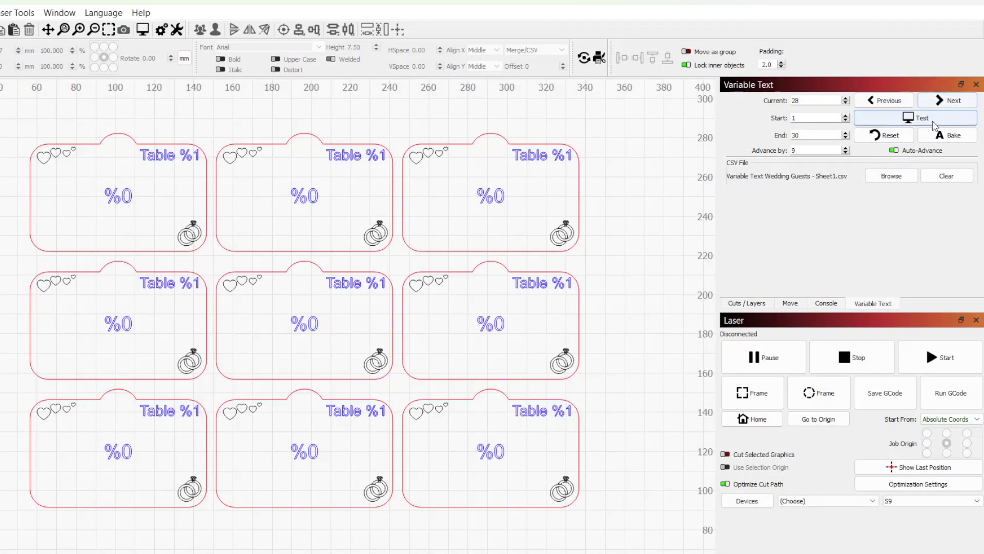
left_click(937, 119)
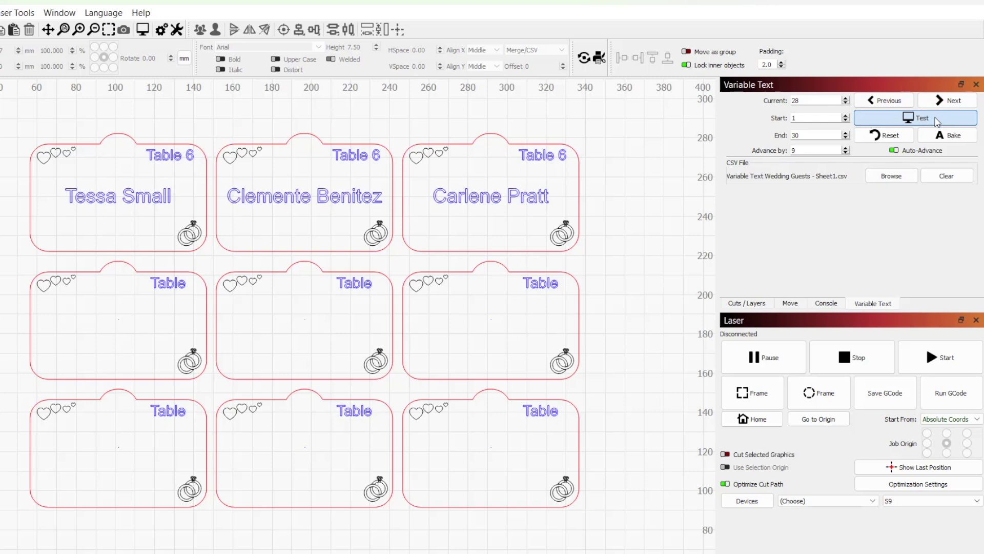
left_click_drag(588, 524, 21, 301)
key("Delete")
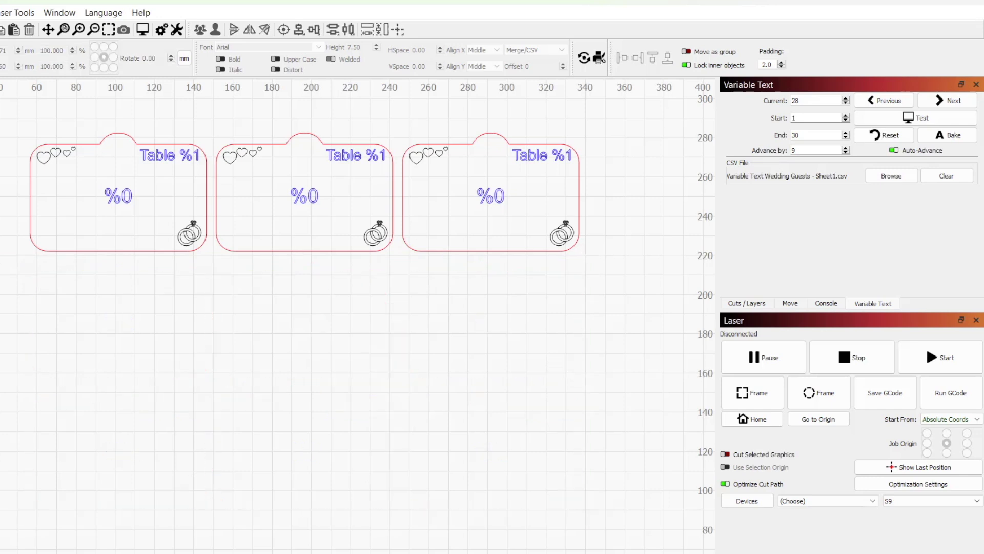